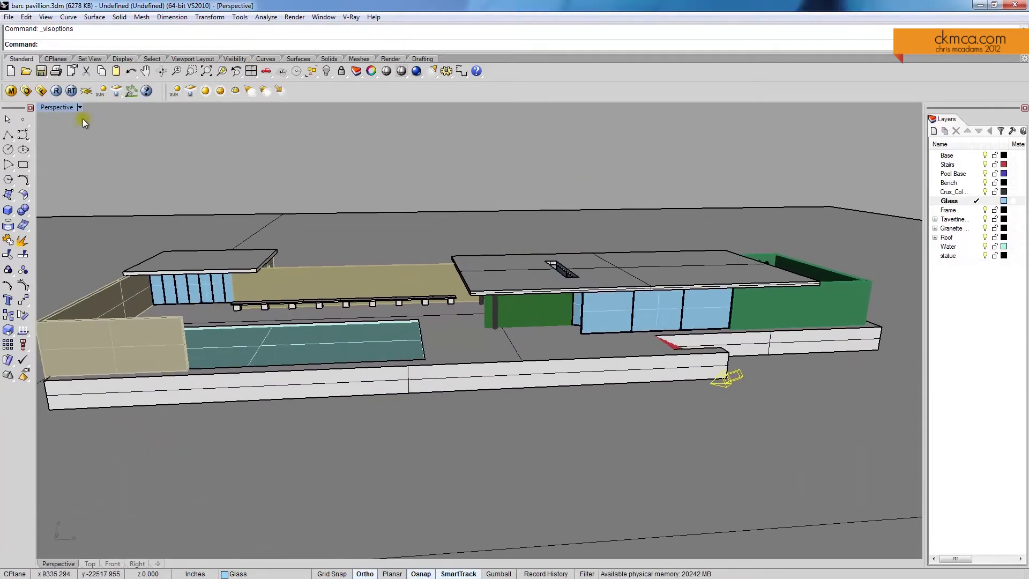
Load the clear_glass.vismat material from the Glass folder into the V-Ray scene materials.
click(11, 91)
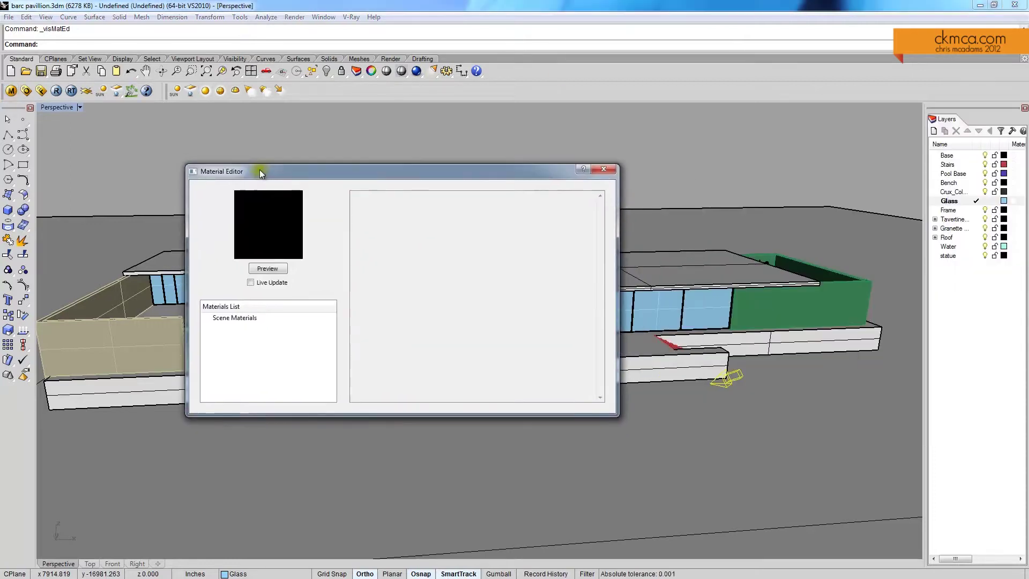
drag(260, 170, 259, 164)
click(239, 313)
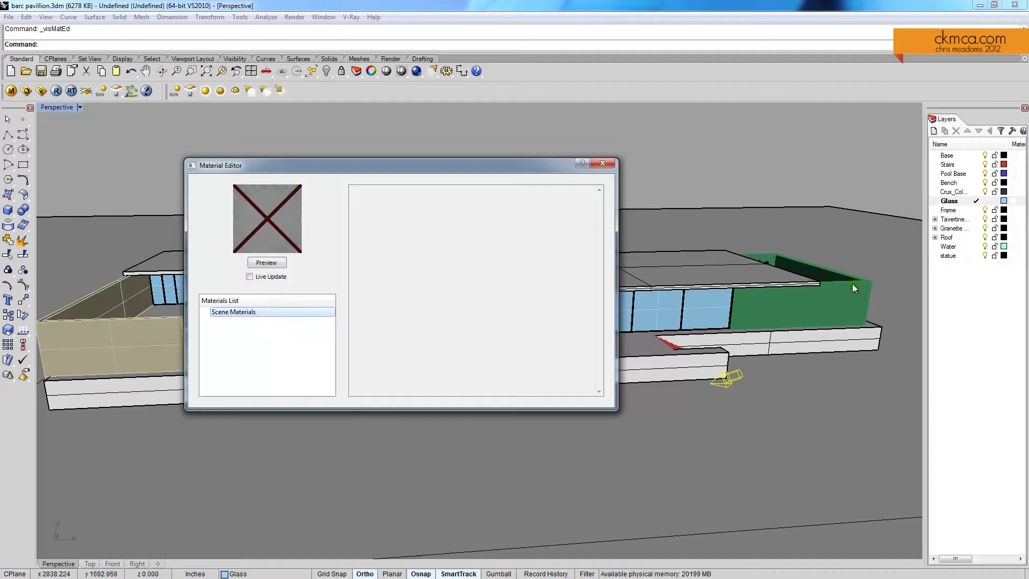
right_click(247, 316)
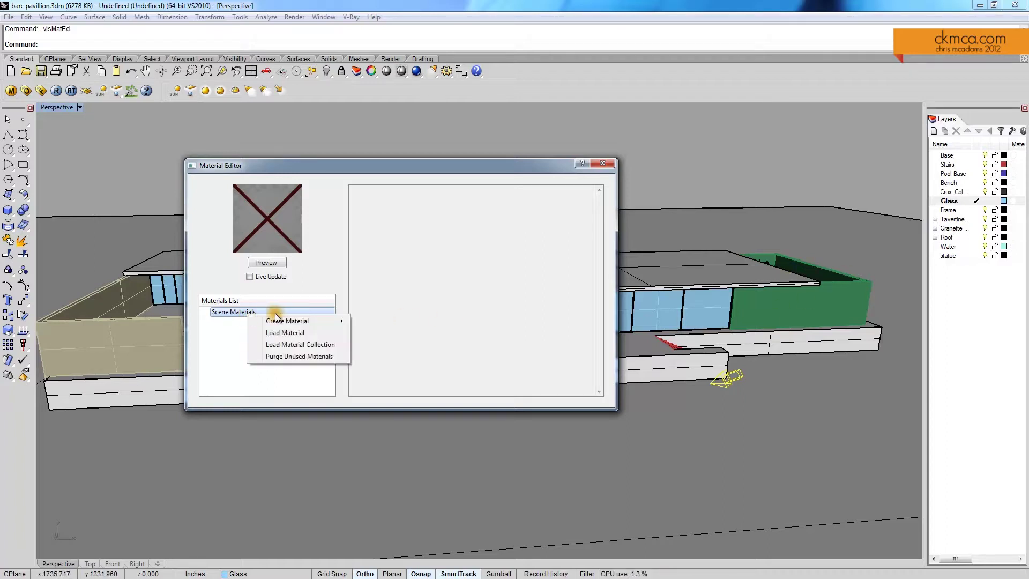
mouse_move(332, 324)
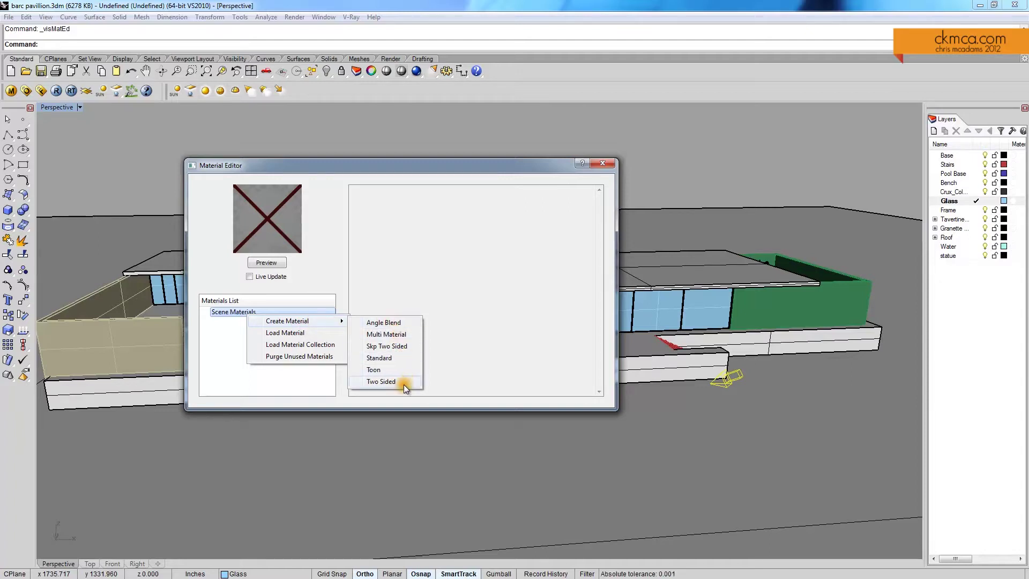
click(299, 332)
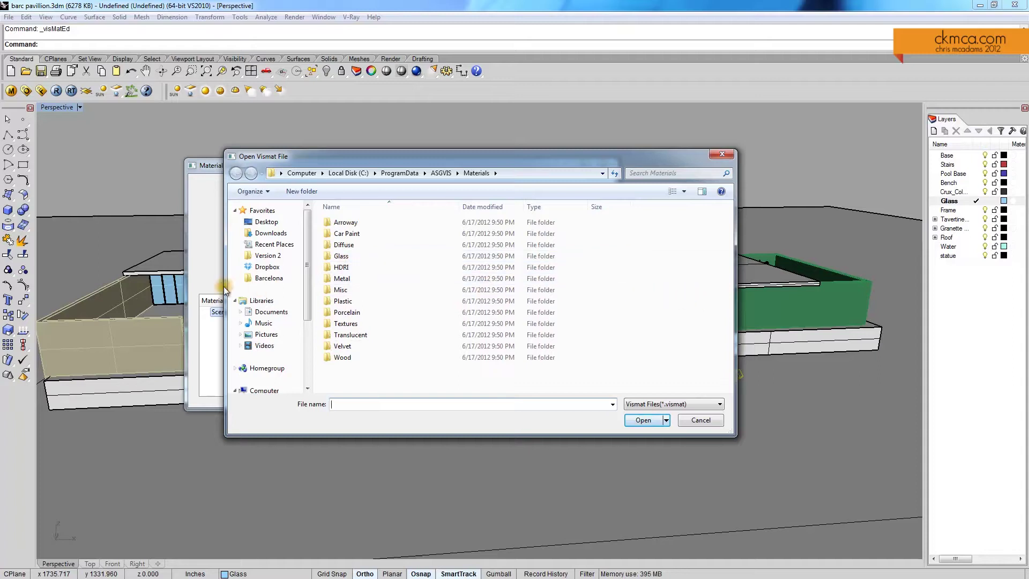
double_click(340, 257)
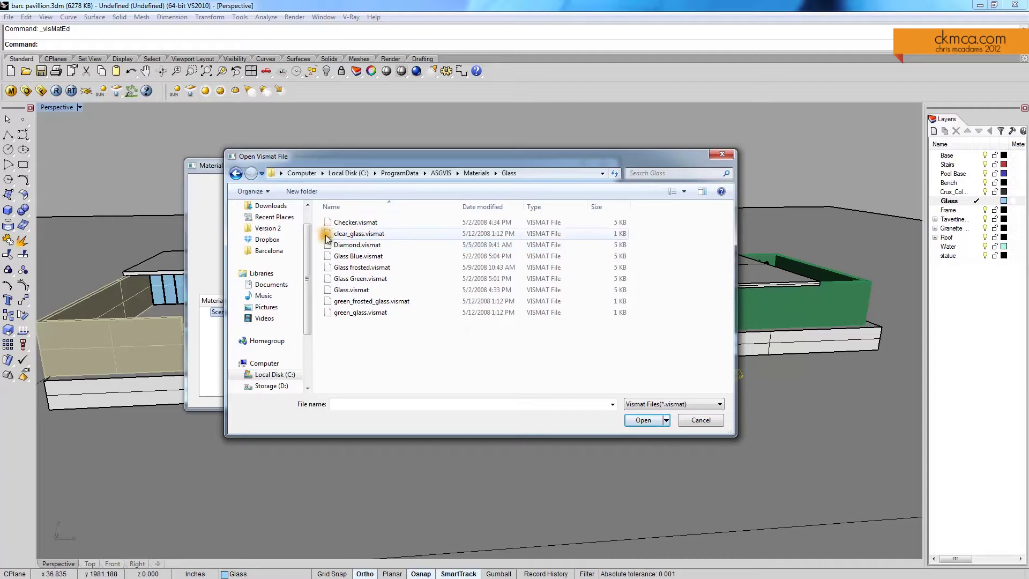
click(365, 234)
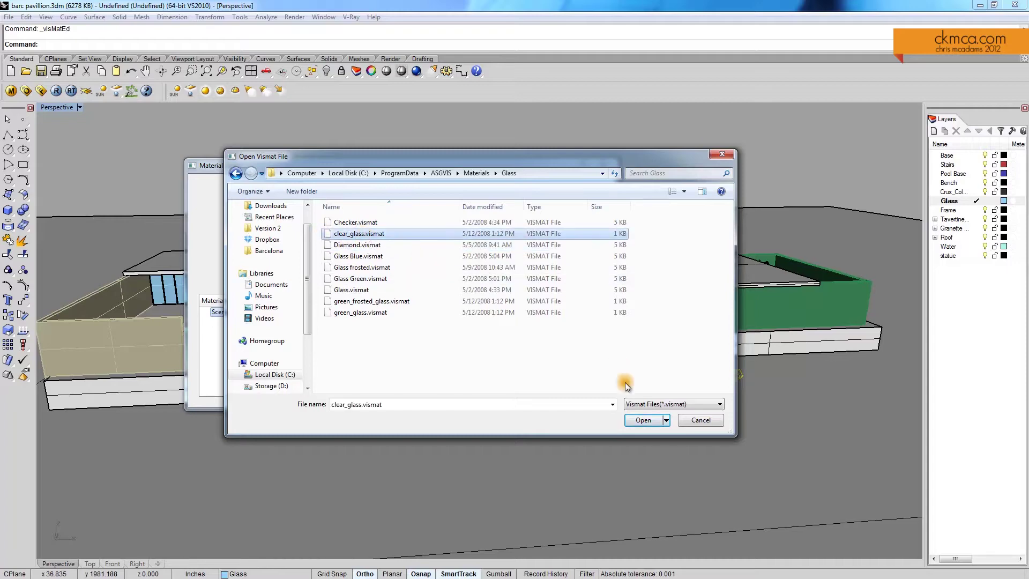
click(640, 420)
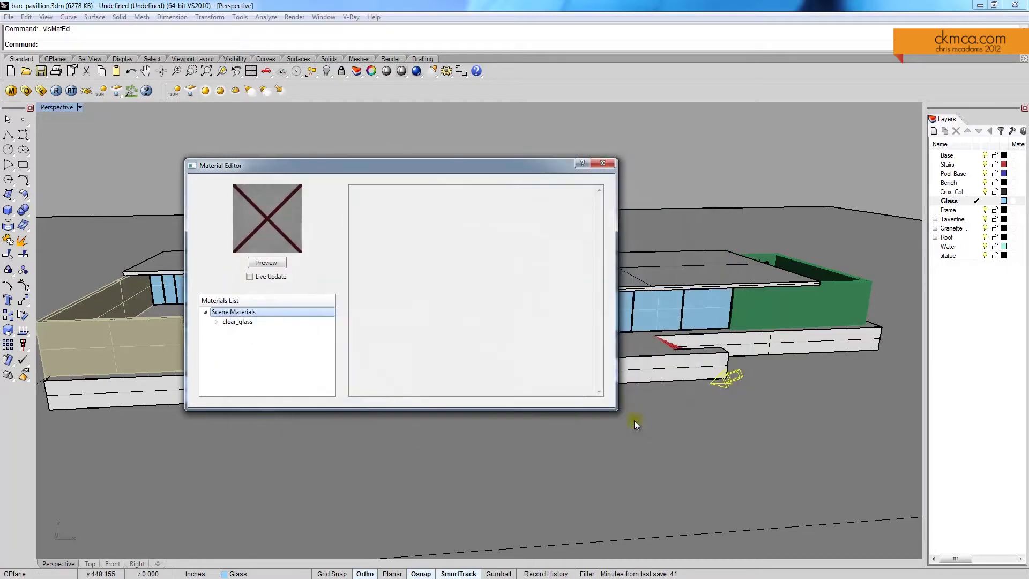
Preview the clear_glass material and examine its reflection, diffuse and refraction settings, including the IOR.
click(237, 322)
click(274, 263)
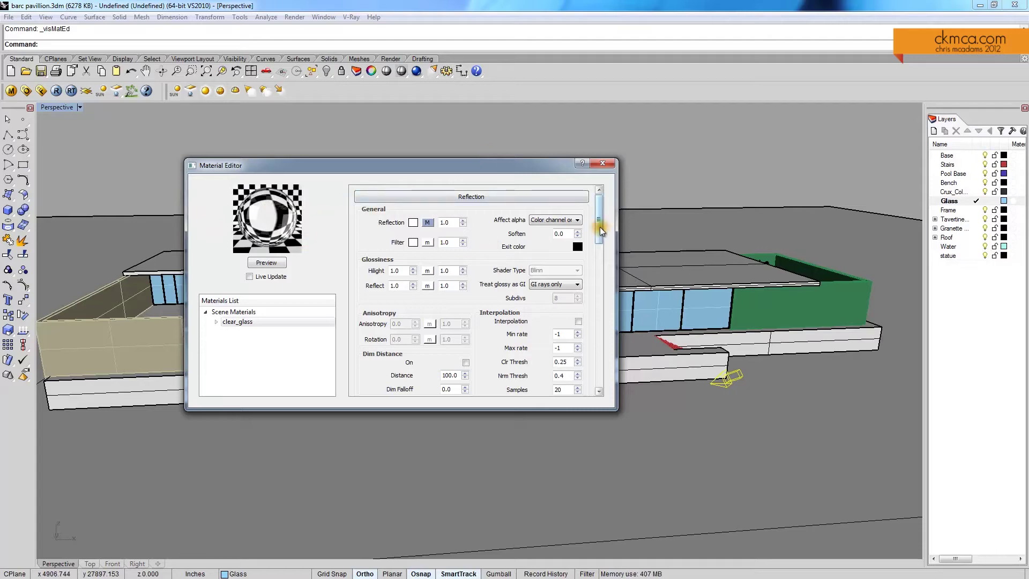
scroll(601, 232, down, 3)
scroll(600, 231, up, 3)
scroll(601, 232, down, 1)
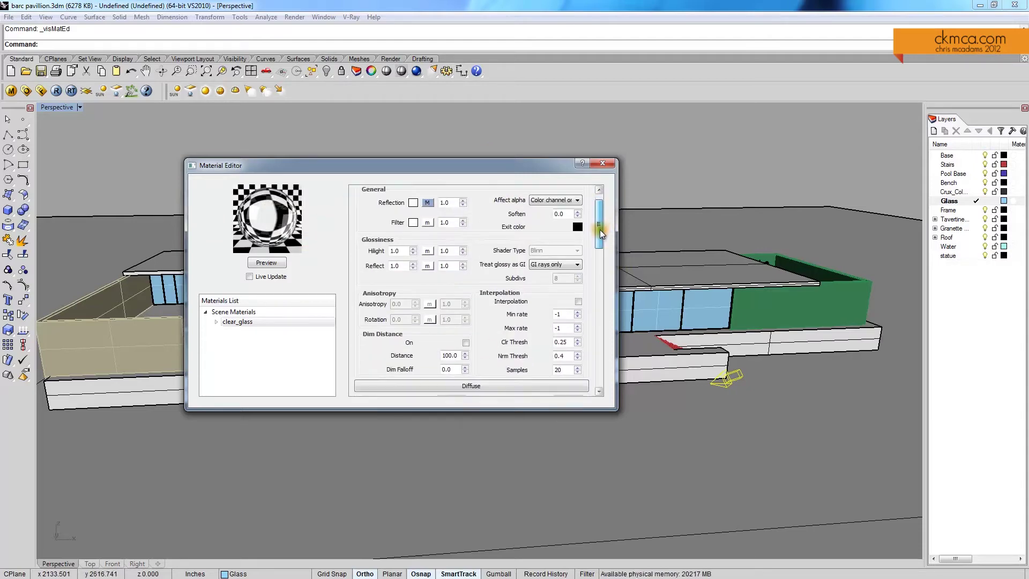
drag(601, 231, 601, 268)
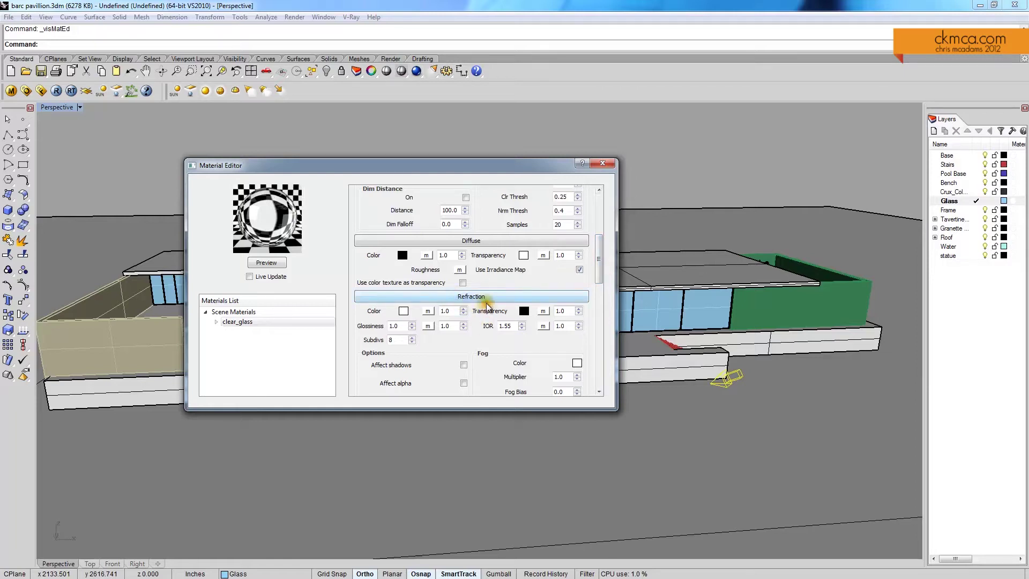
double_click(513, 326)
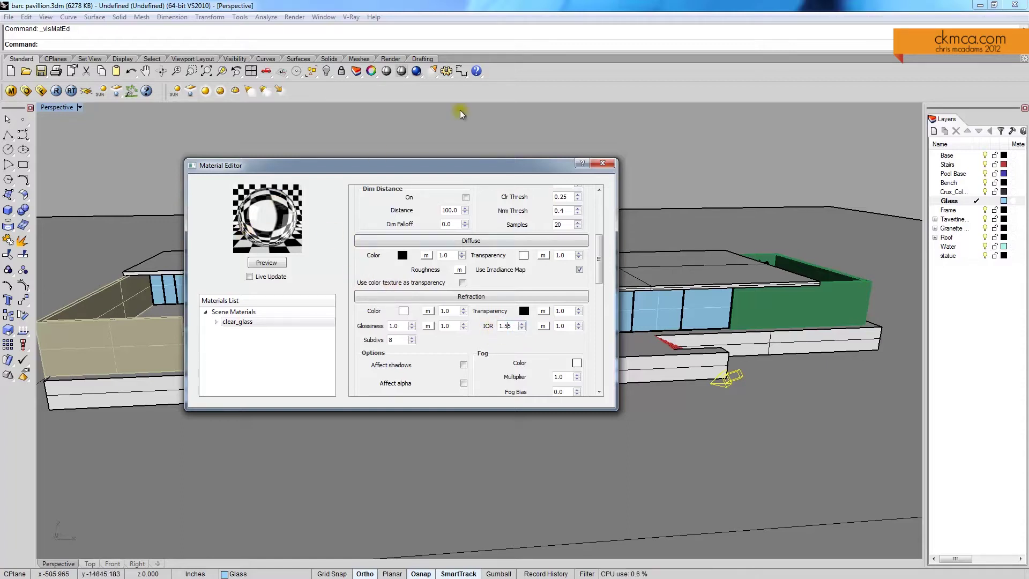
click(507, 326)
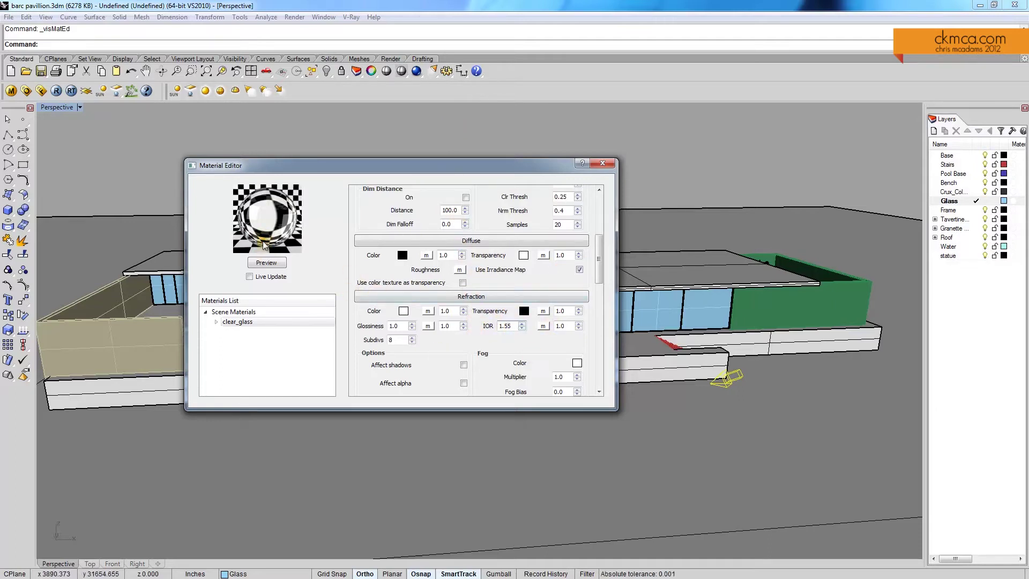
Apply the clear_glass material to the large front window surface beside the stairs.
click(240, 321)
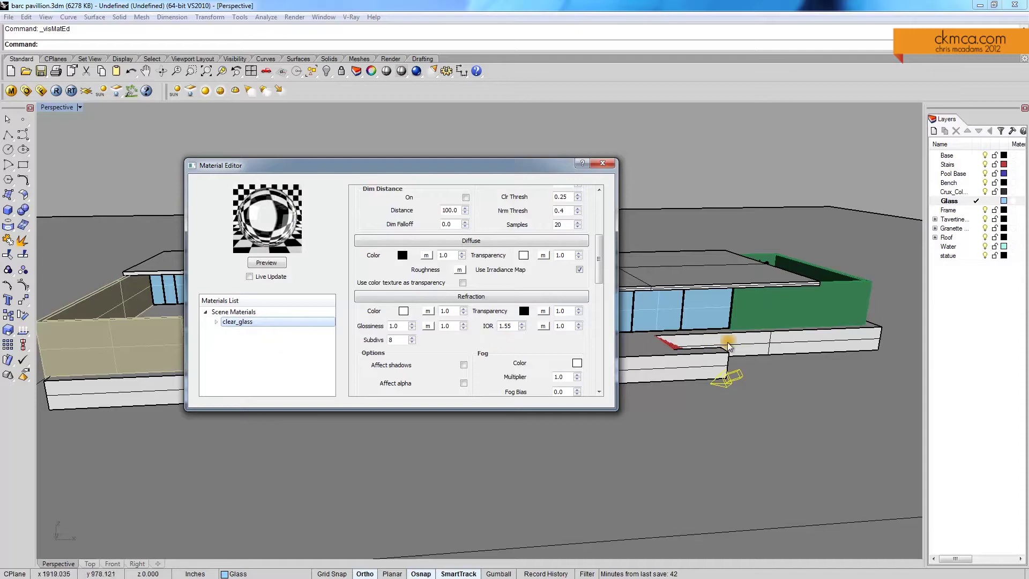
drag(481, 169, 343, 282)
click(657, 316)
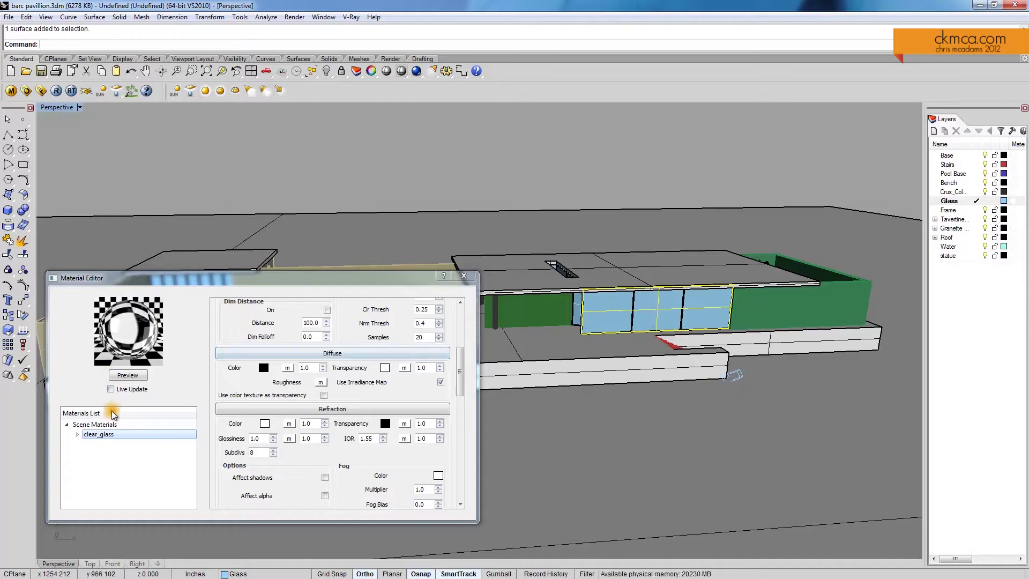
right_click(105, 436)
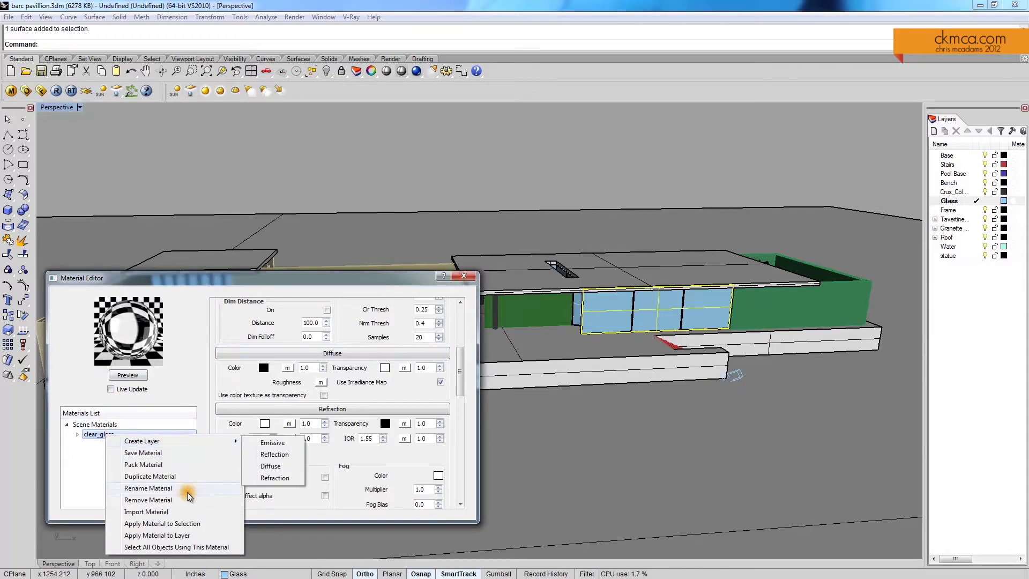
click(189, 524)
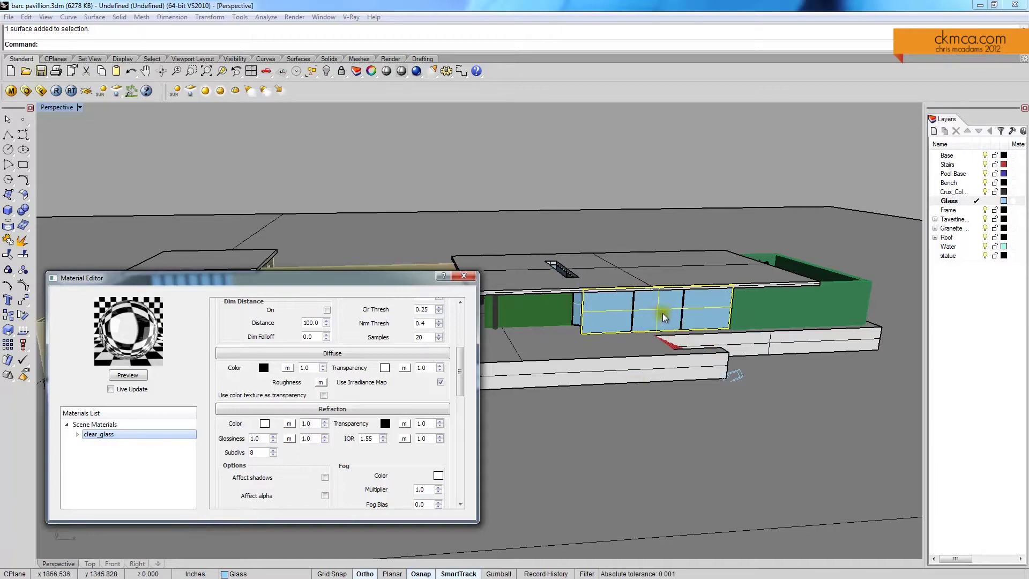
Assign the clear_glass material to the entire Glass layer and close the Material Editor.
right_click(108, 438)
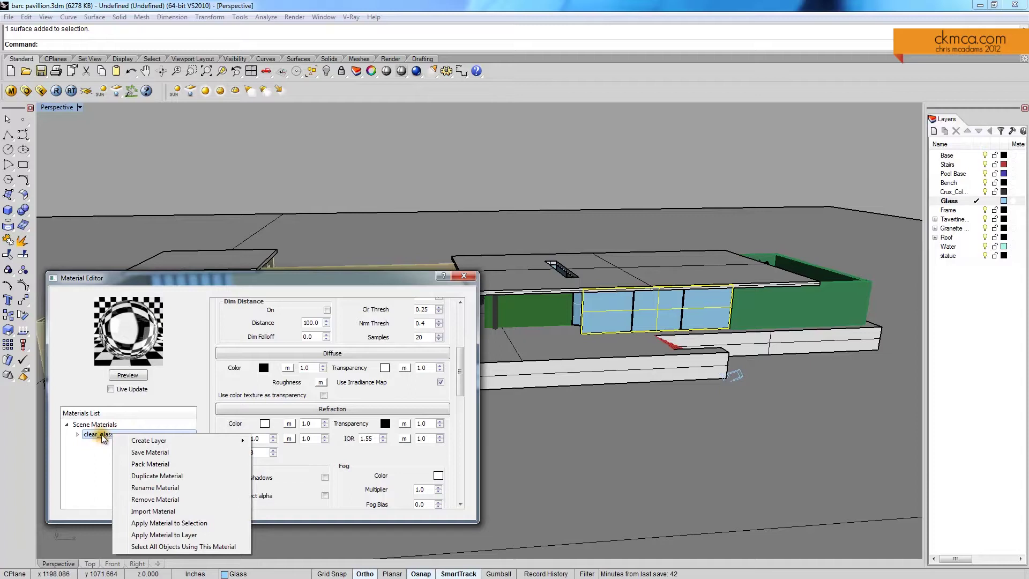
click(172, 535)
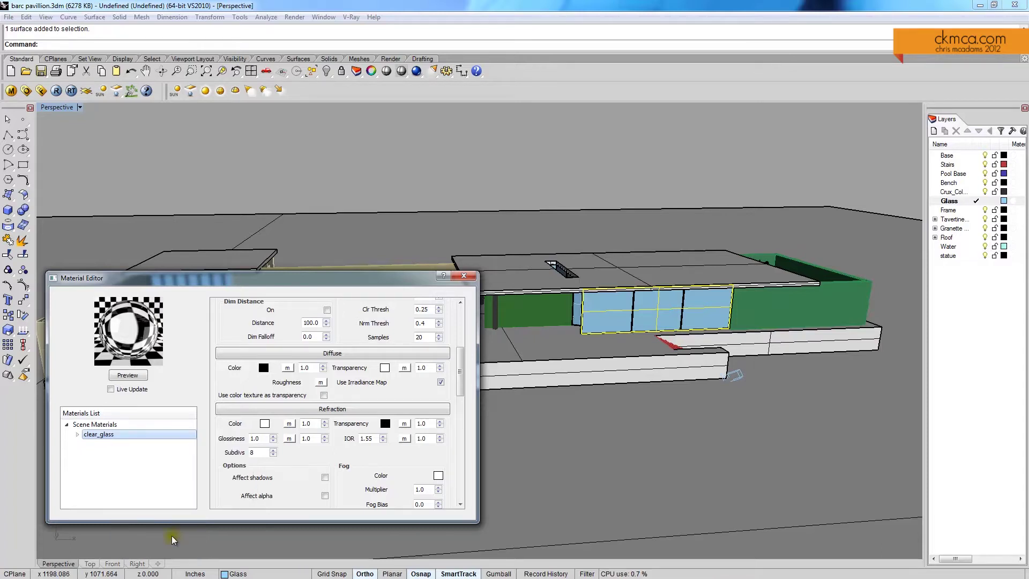
drag(578, 268, 578, 277)
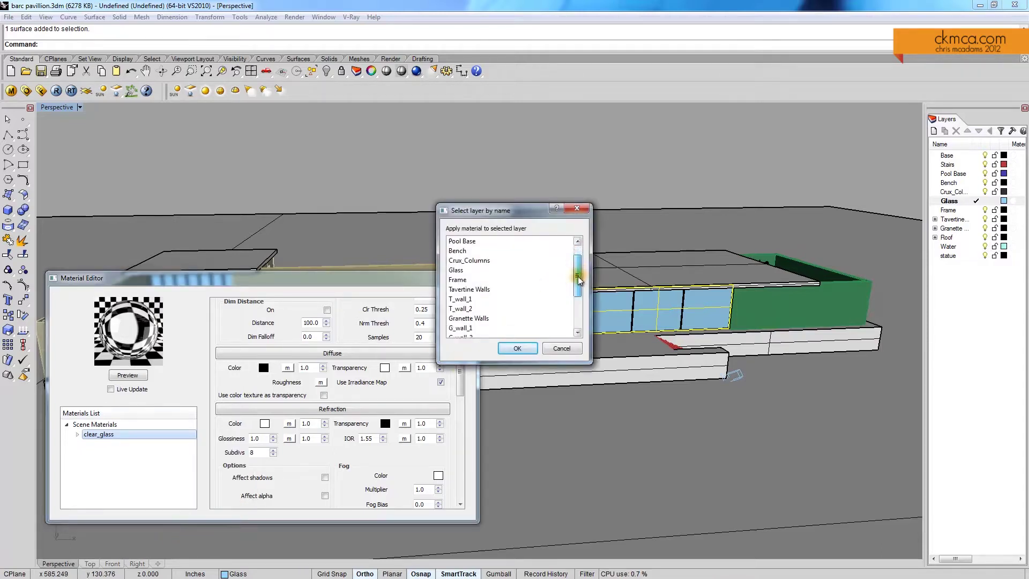
click(466, 270)
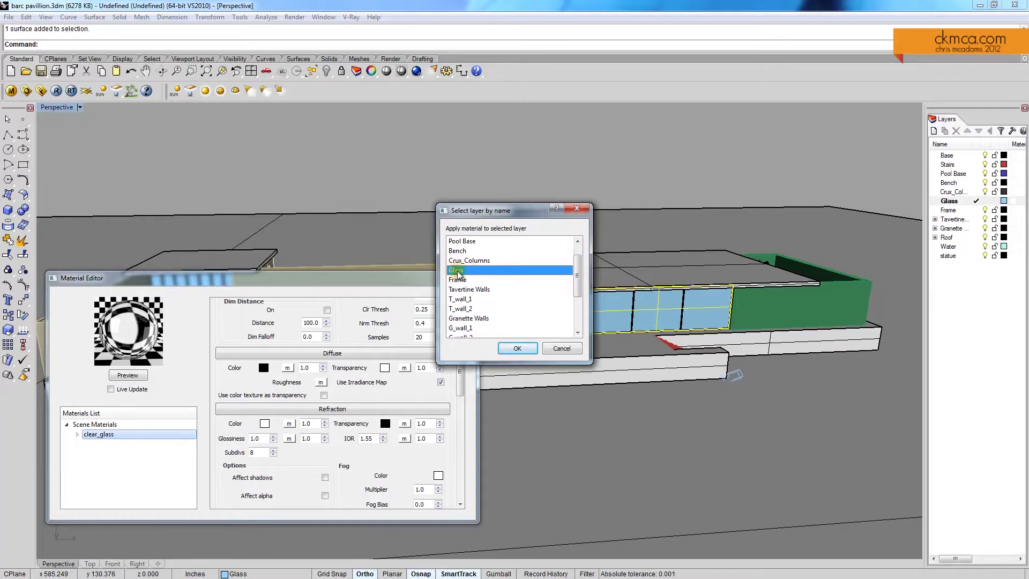
click(516, 349)
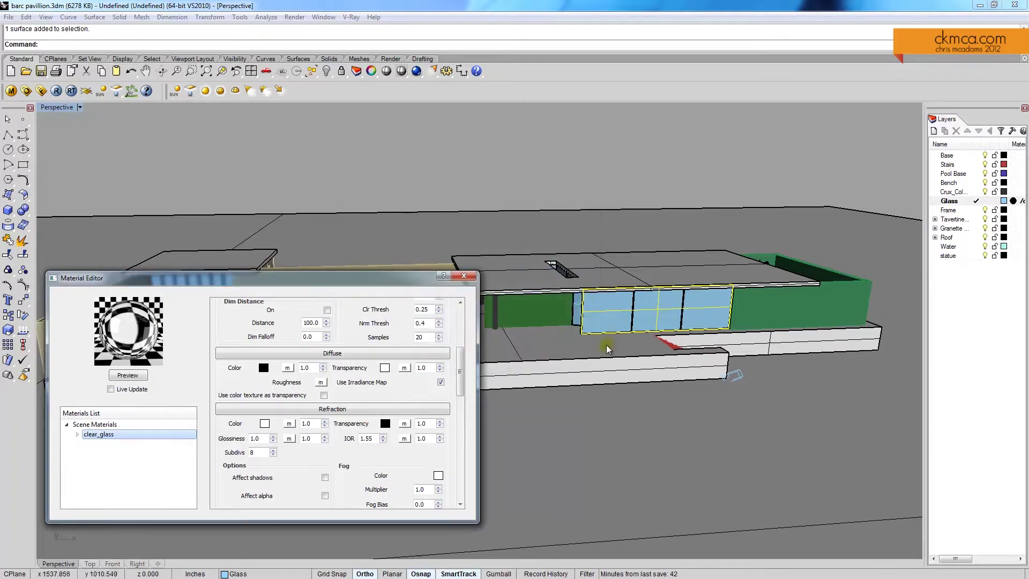
click(465, 278)
Select all objects on the Glass layer and view them across the pavilion.
scroll(446, 232, down, 3)
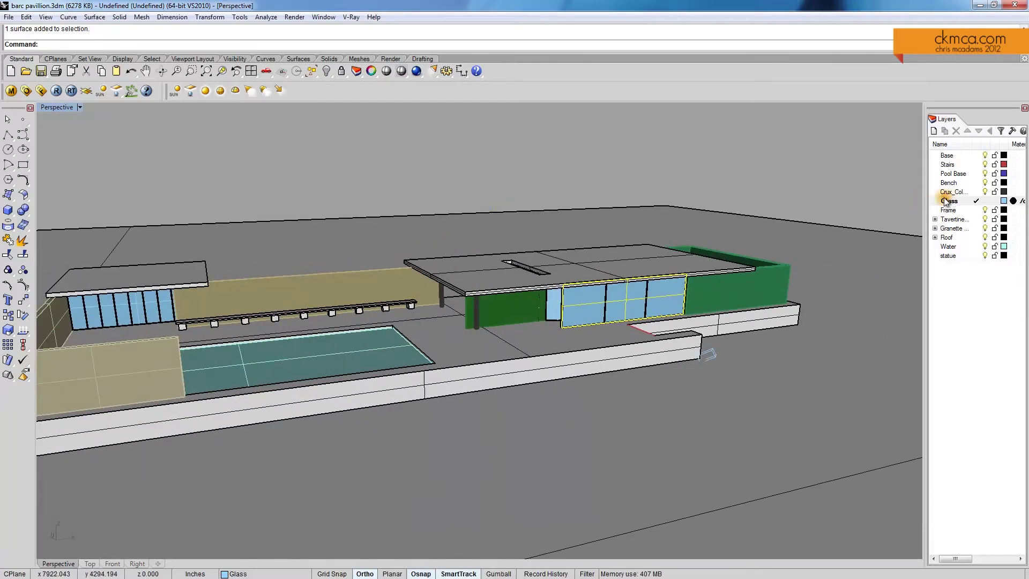
right_click(946, 201)
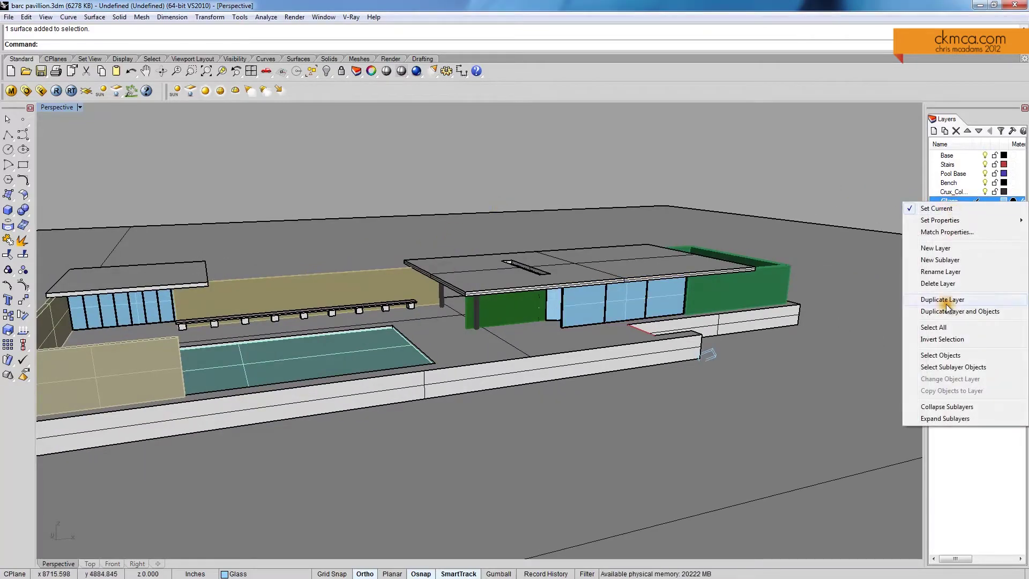
click(940, 355)
shift+right_drag(552, 298, 824, 376)
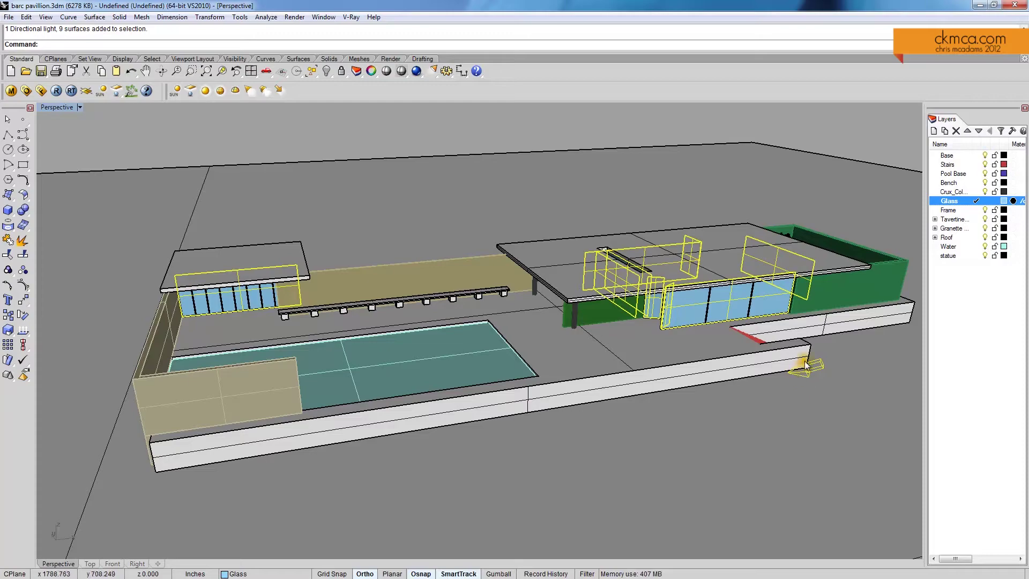
Clear the selection and frame an eye-level interior view of the orange wall, the dark column and the glazing behind them.
shift+right_drag(670, 322, 607, 275)
scroll(554, 342, up, 6)
scroll(607, 275, up, 3)
click(361, 130)
right_drag(418, 279, 421, 241)
scroll(523, 251, up, 3)
scroll(436, 236, up, 5)
scroll(524, 271, up, 5)
scroll(523, 265, down, 3)
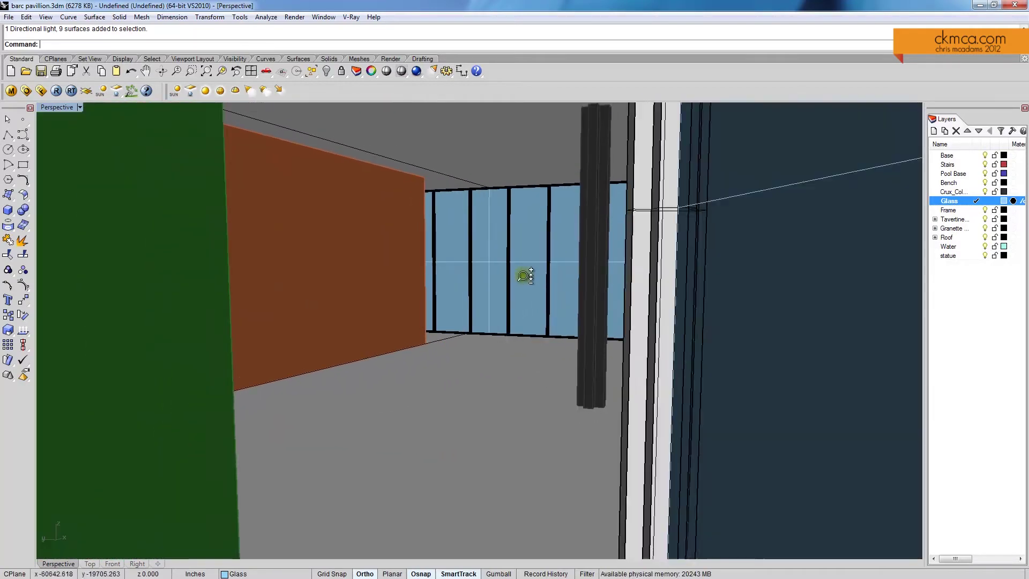
shift+right_drag(526, 275, 571, 260)
scroll(590, 255, up, 2)
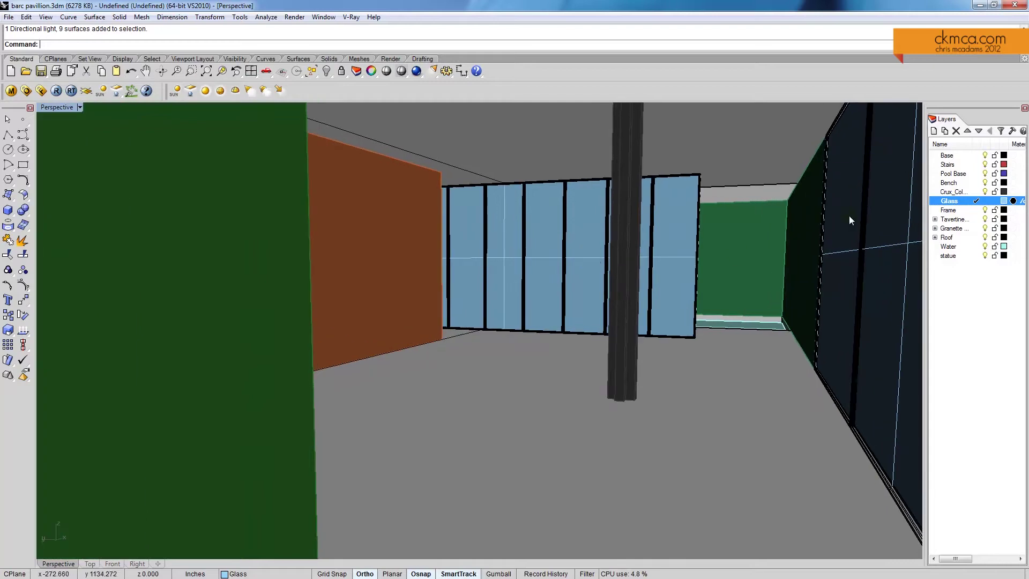
right_drag(668, 357, 435, 356)
shift+right_drag(538, 321, 657, 291)
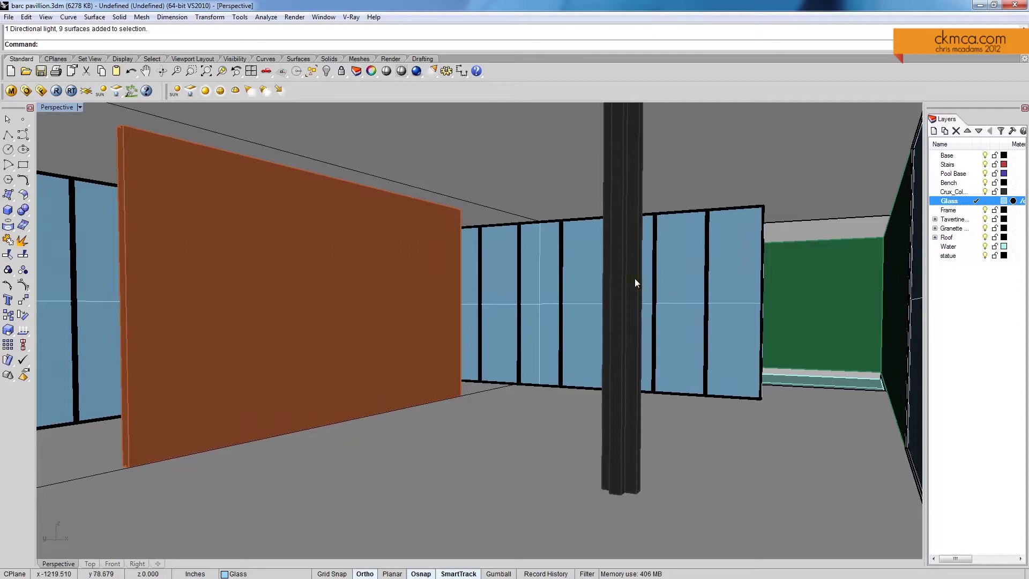
Set the perspective viewport's camera lens length to 50 mm and check the resulting interior framing.
click(63, 107)
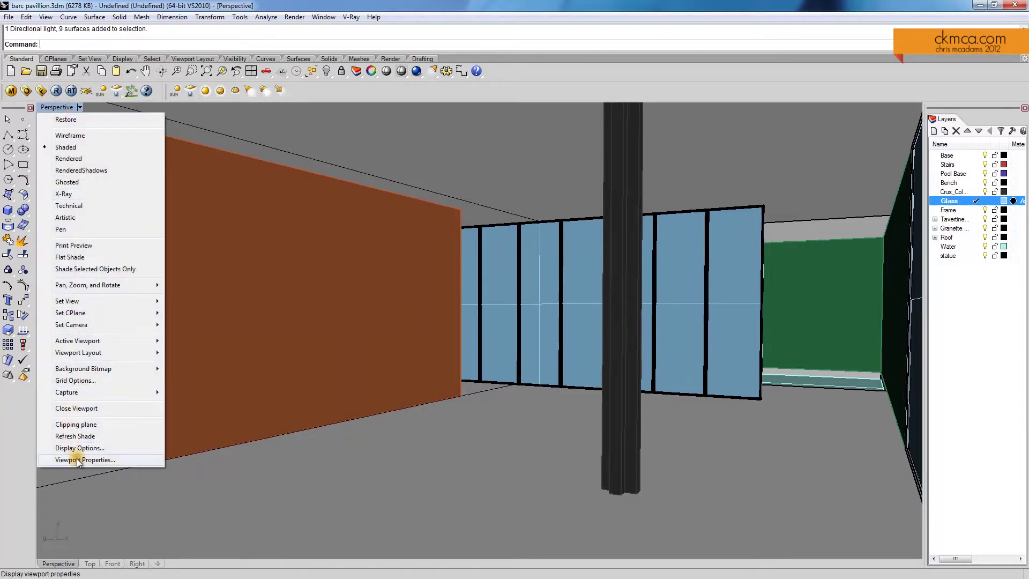
click(105, 460)
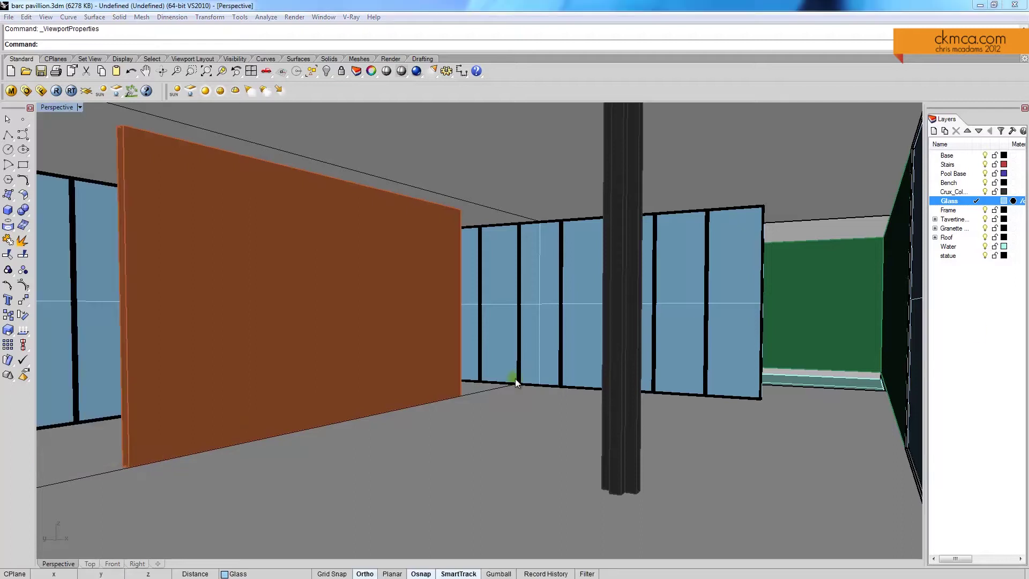
drag(788, 235, 544, 199)
drag(500, 302, 440, 304)
text(50)
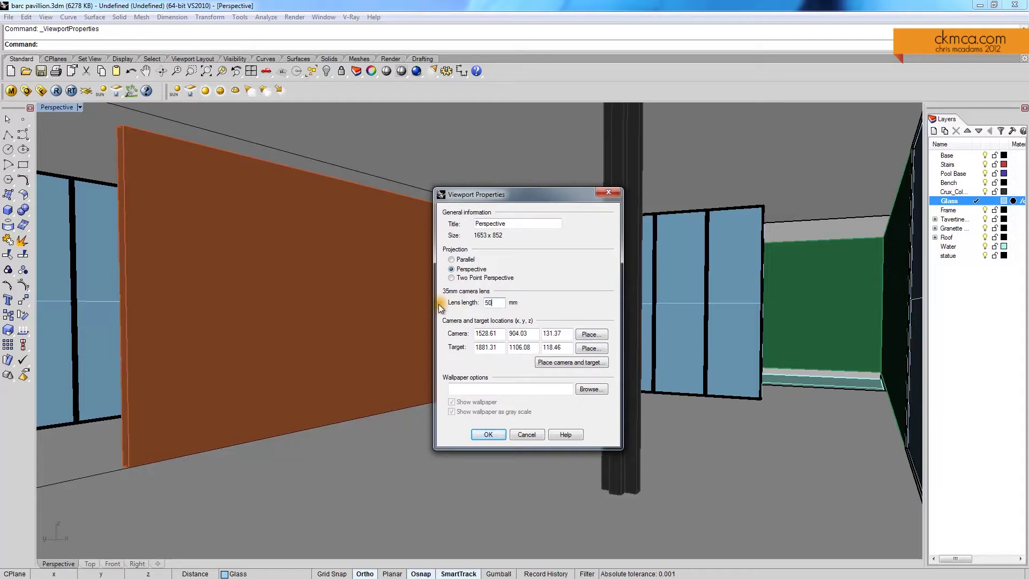
click(493, 435)
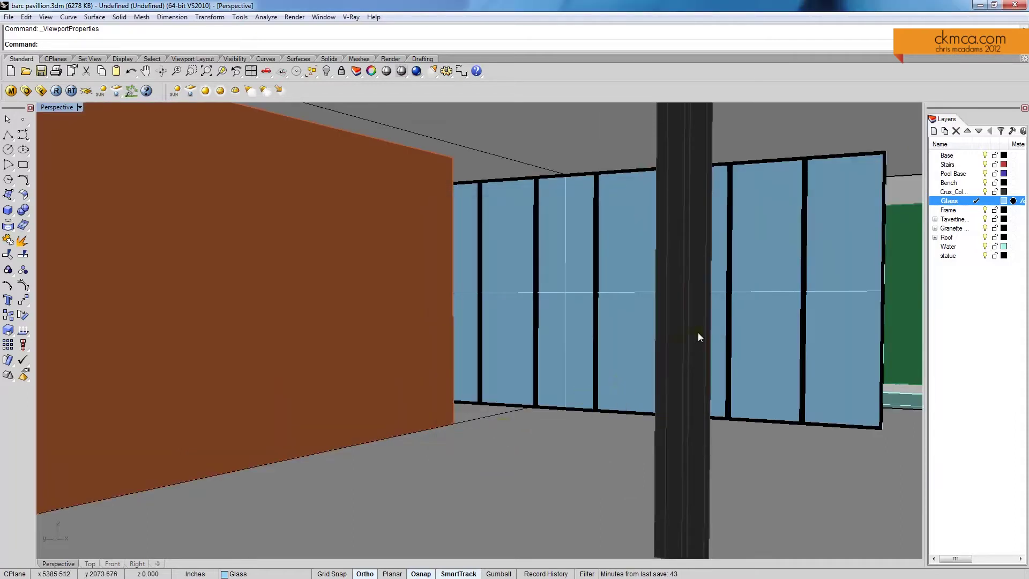
shift+right_drag(698, 332, 759, 322)
Set the perspective viewport's lens length to 24 mm and reframe the interior around the orange wall and column.
click(52, 108)
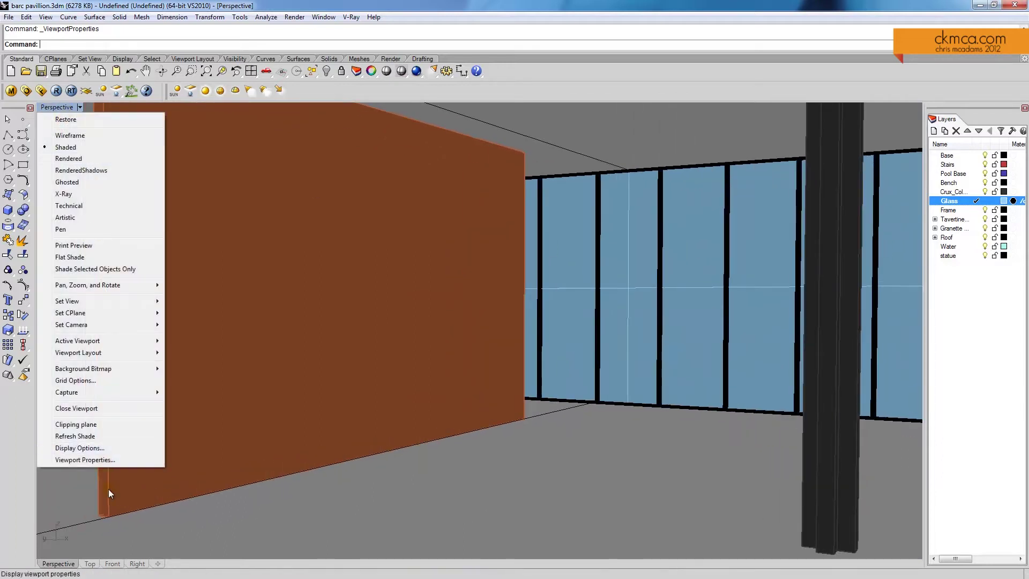
click(85, 460)
double_click(491, 302)
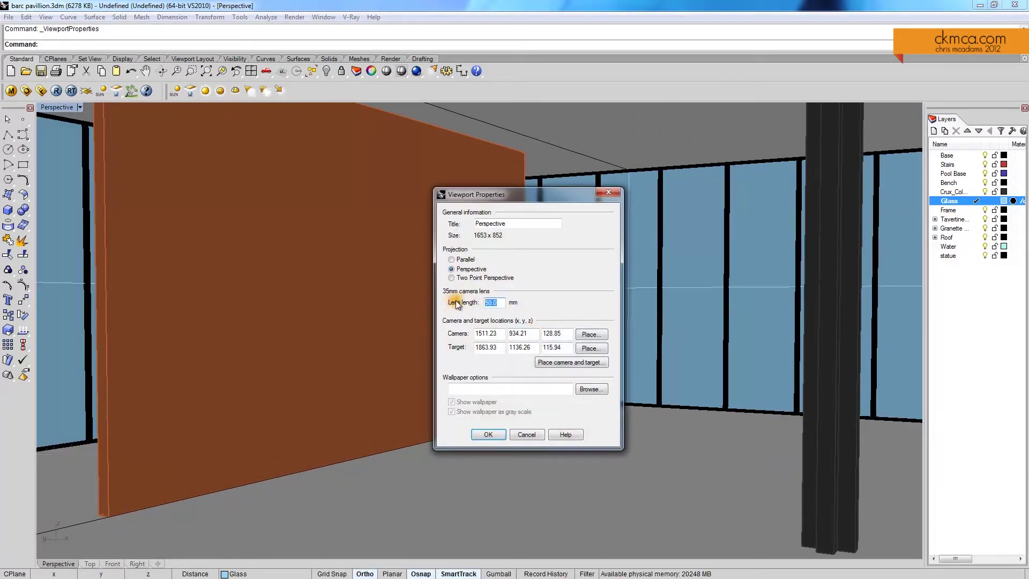
click(490, 435)
shift+right_drag(609, 367, 590, 363)
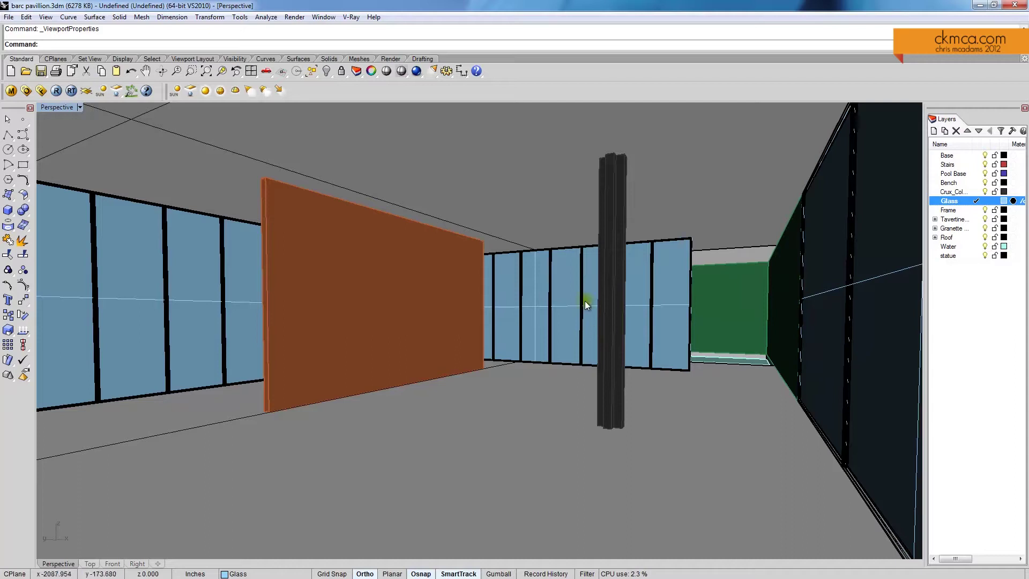
Reframe the interior to include the green wall in the foreground, run a V-Ray test render and close its result.
shift+right_drag(585, 300, 601, 273)
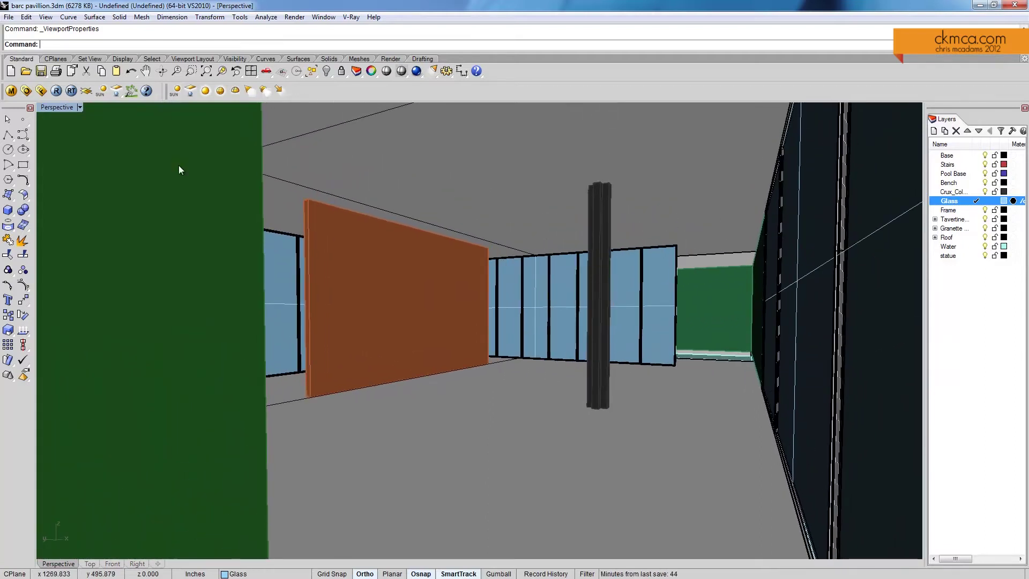
click(55, 91)
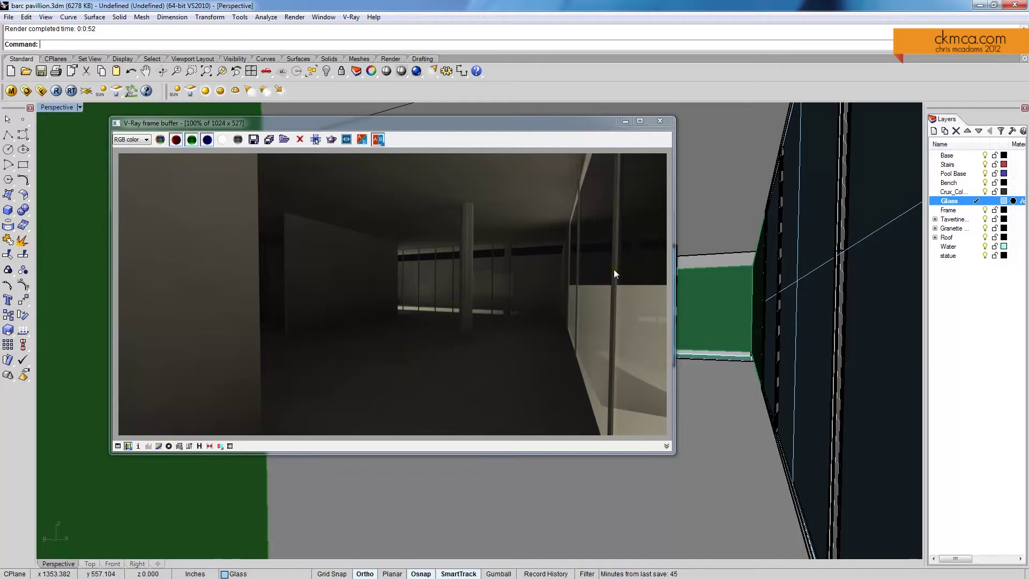
click(662, 121)
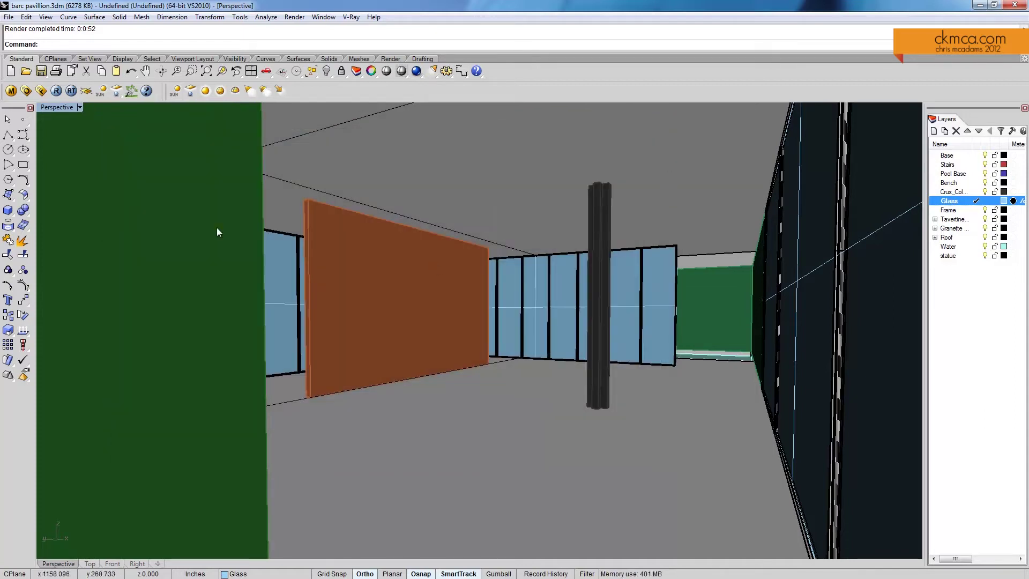
Save the current interior camera as a named view called interior1.
click(65, 108)
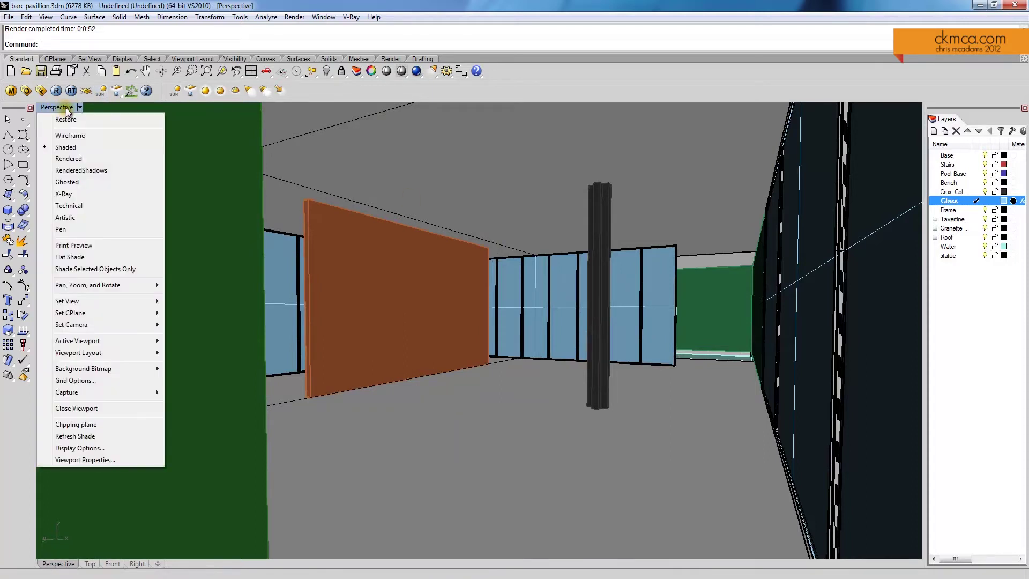
mouse_move(69, 301)
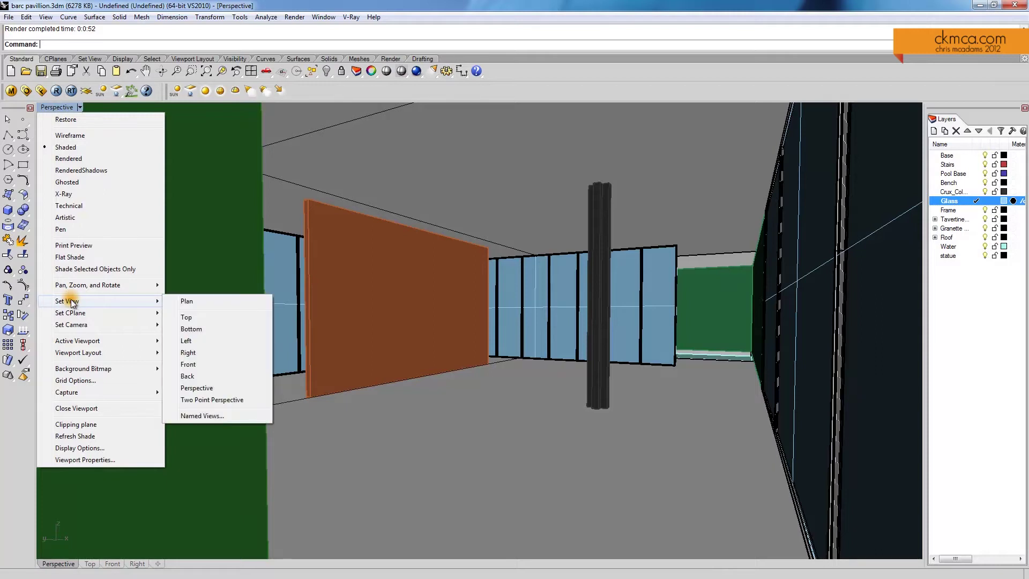
click(214, 417)
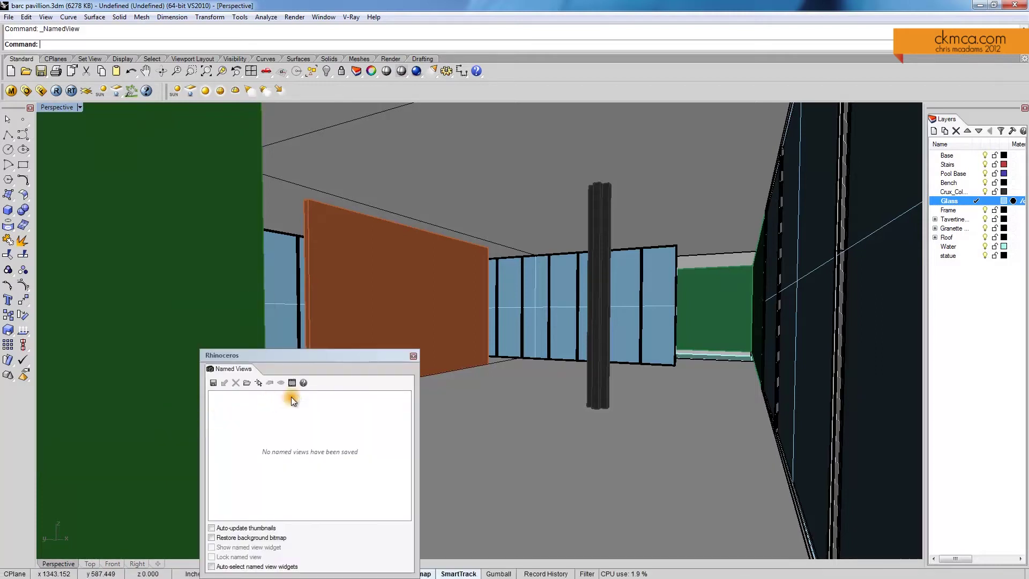
drag(304, 356, 422, 248)
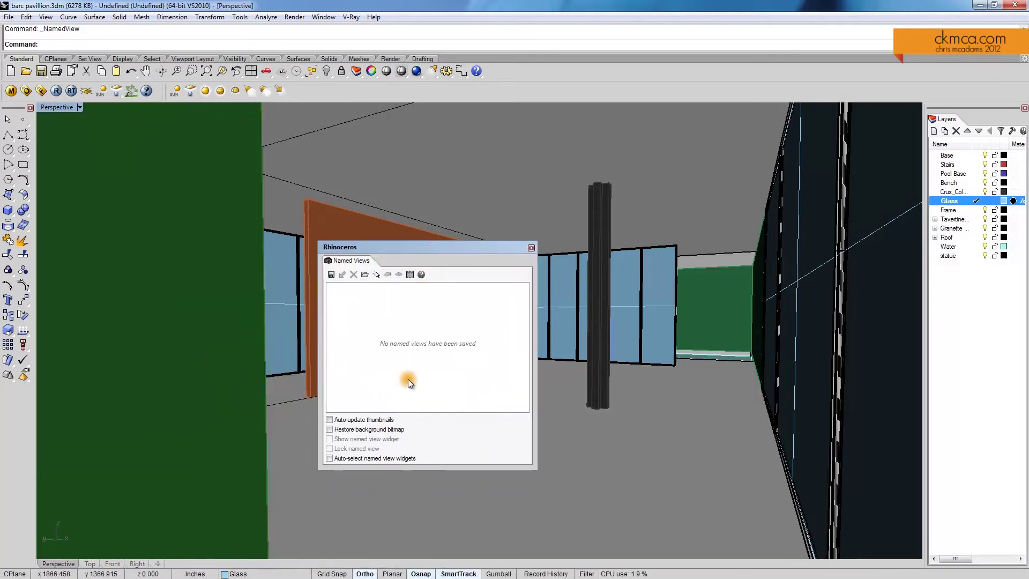
click(331, 274)
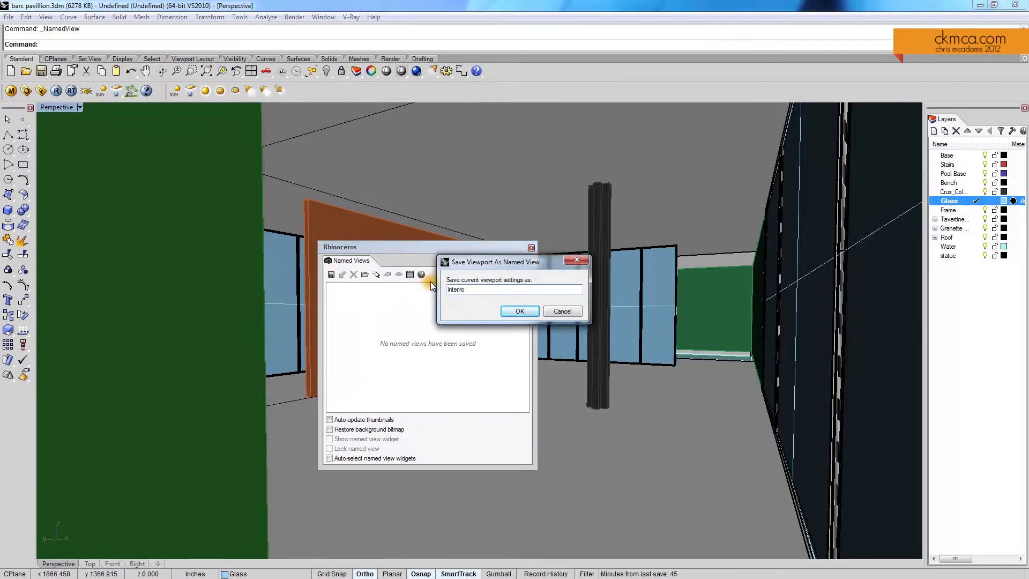
text(interior2)
key(Return)
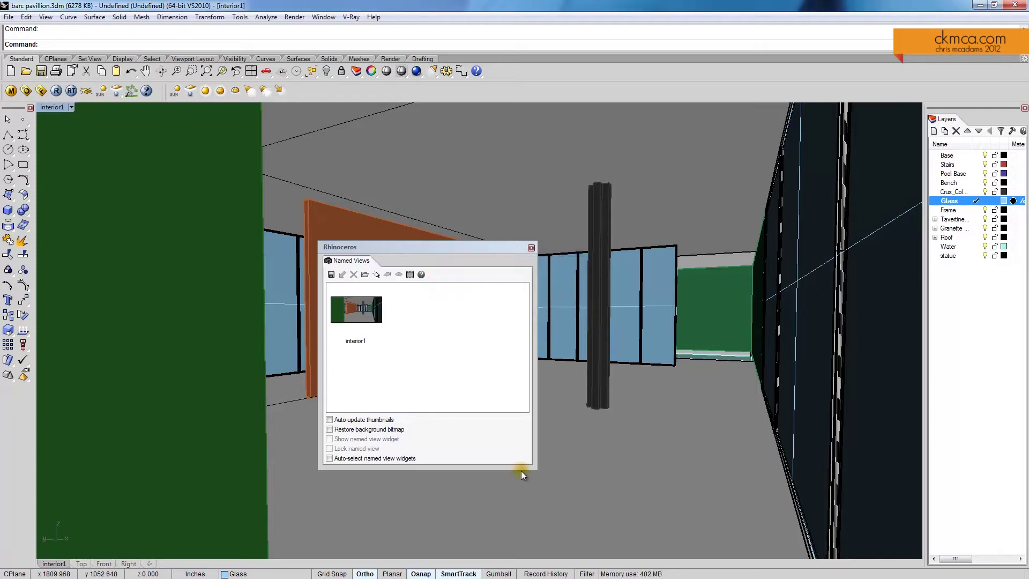
Orbit away from the interior, restore the interior1 named view to test it, and close the named views list.
right_drag(696, 290, 700, 292)
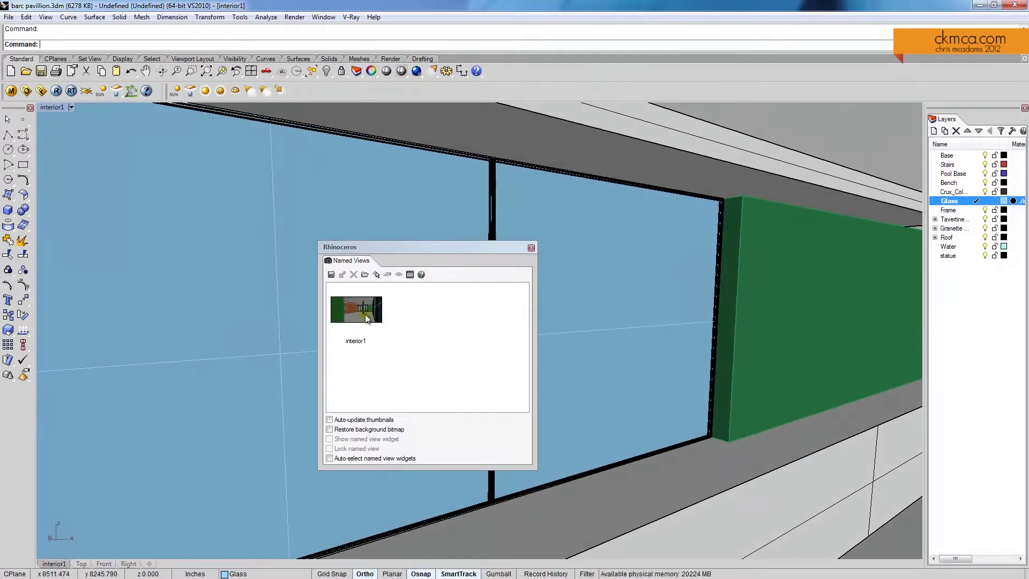
double_click(365, 314)
click(529, 247)
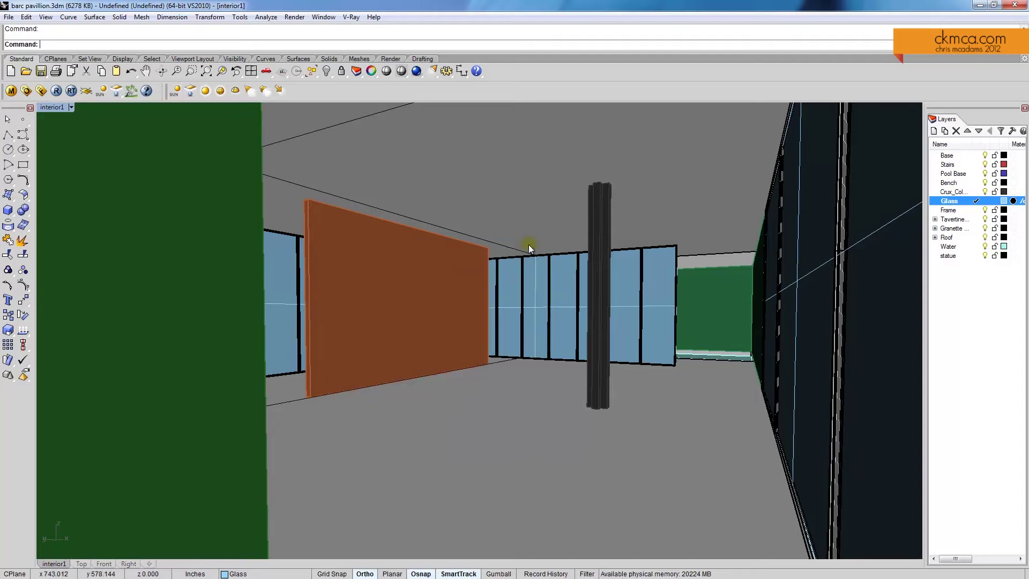
Delete the existing directional sun light beside the low wall outside the pavilion.
right_drag(529, 245, 645, 370)
click(723, 456)
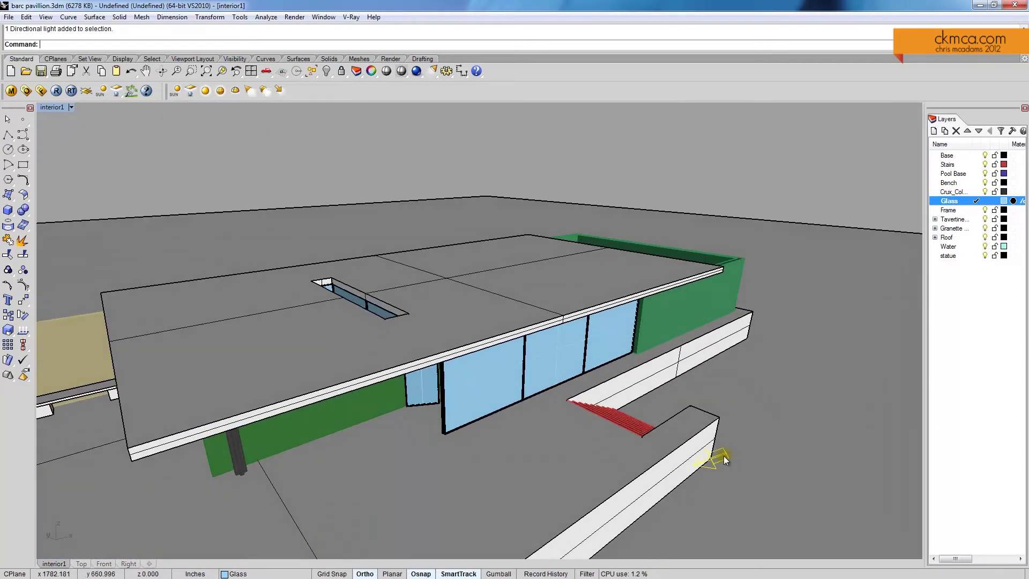
key(Delete)
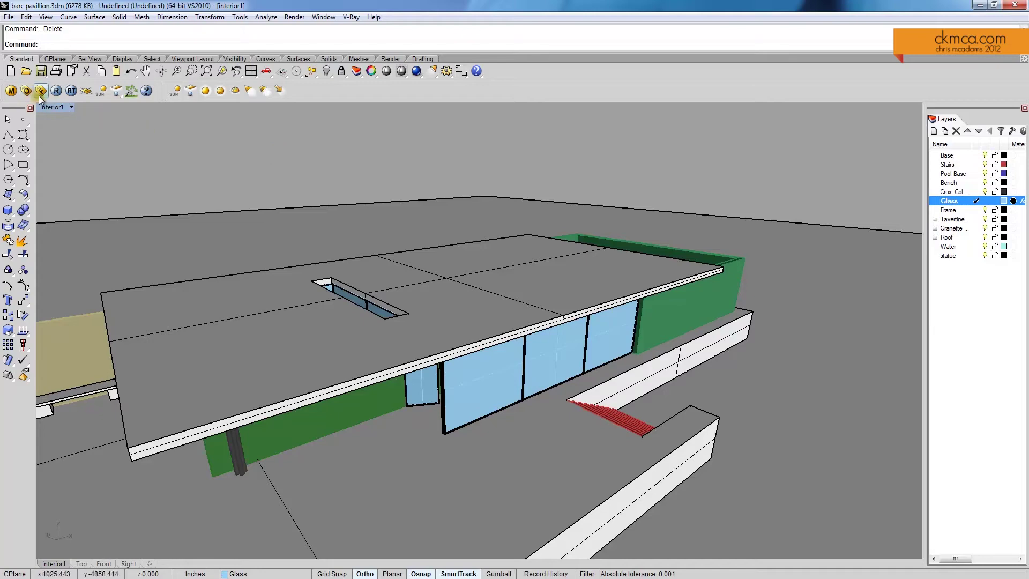
Add a new sunlight set to about 1:56 PM on 10/15/2012 and place it near the low outer wall.
click(104, 93)
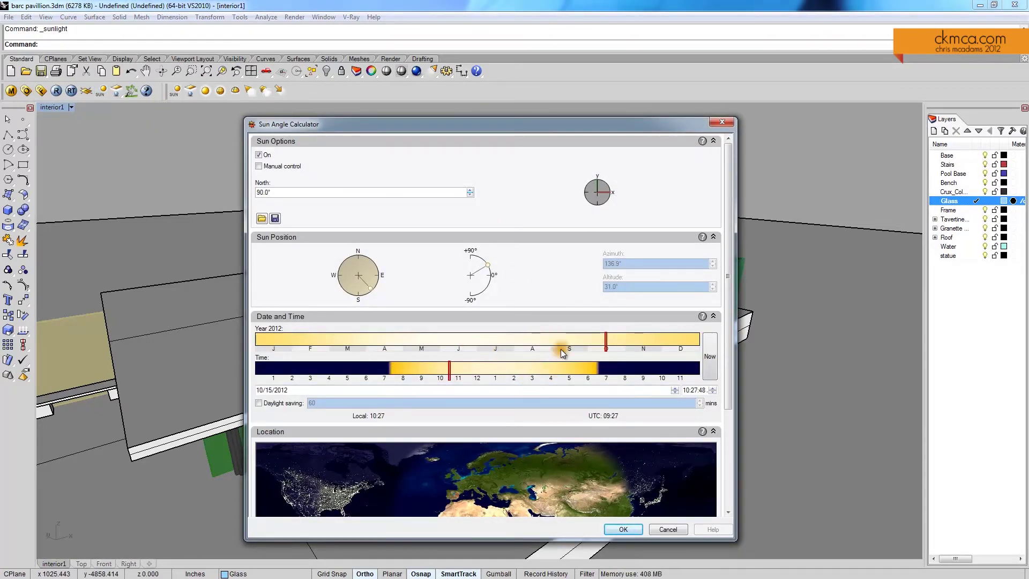
drag(457, 368, 515, 373)
click(623, 529)
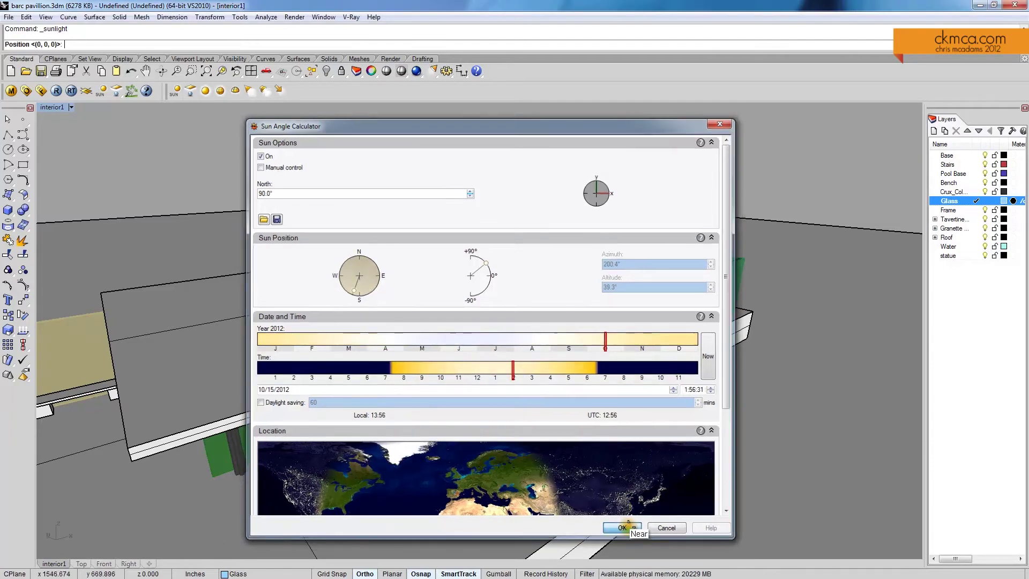
click(612, 497)
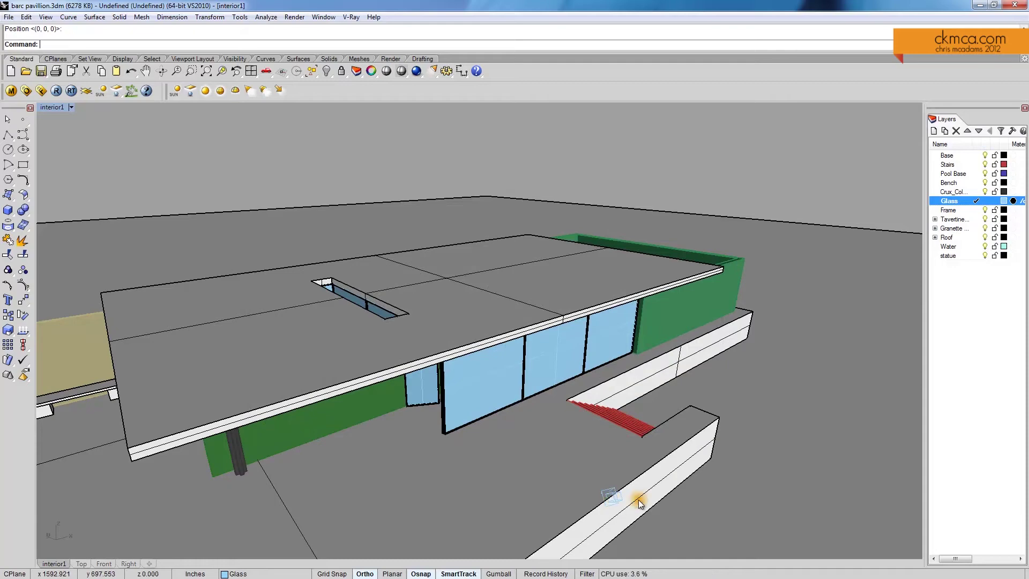
Select the new sun light, check the glazed facade from outside, and restore the interior1 view.
right_drag(638, 498, 701, 396)
click(685, 388)
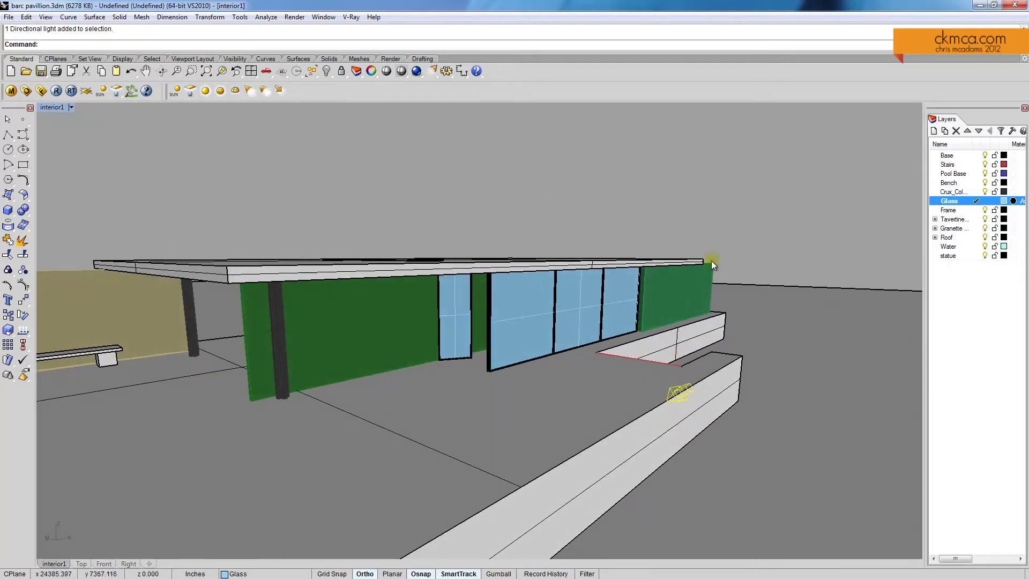
scroll(638, 305, up, 5)
right_drag(551, 300, 622, 354)
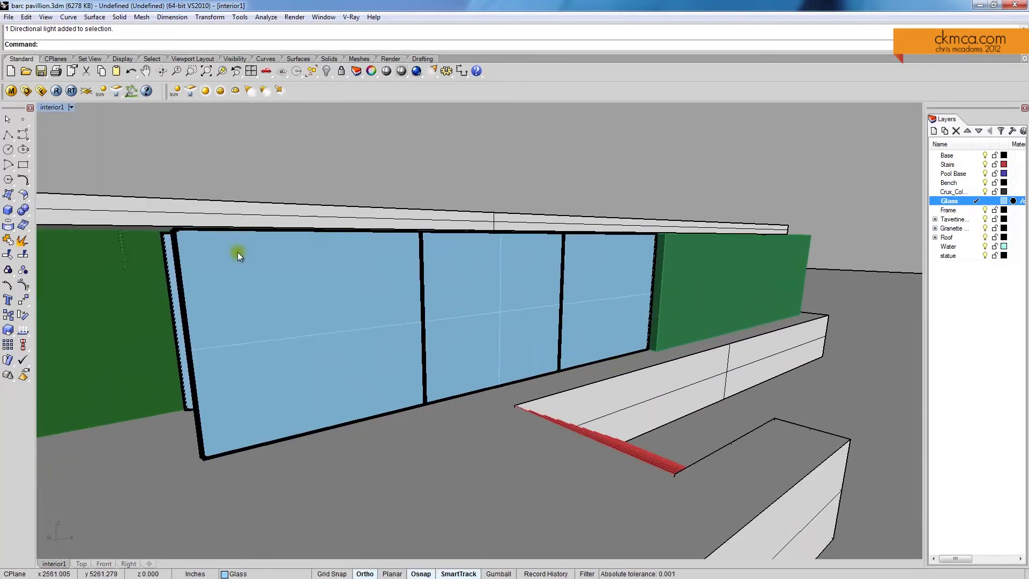
click(70, 107)
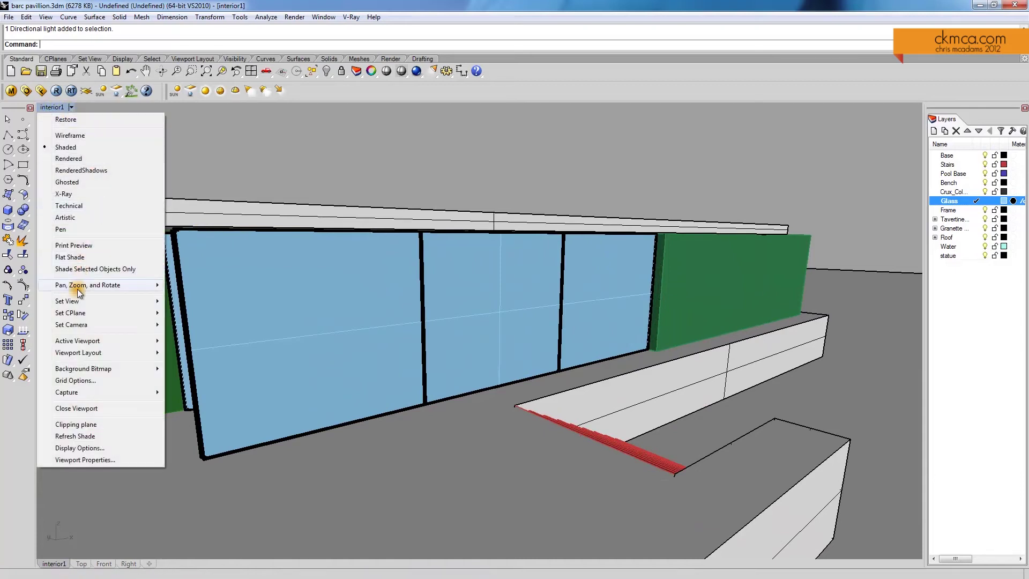
mouse_move(75, 301)
click(213, 432)
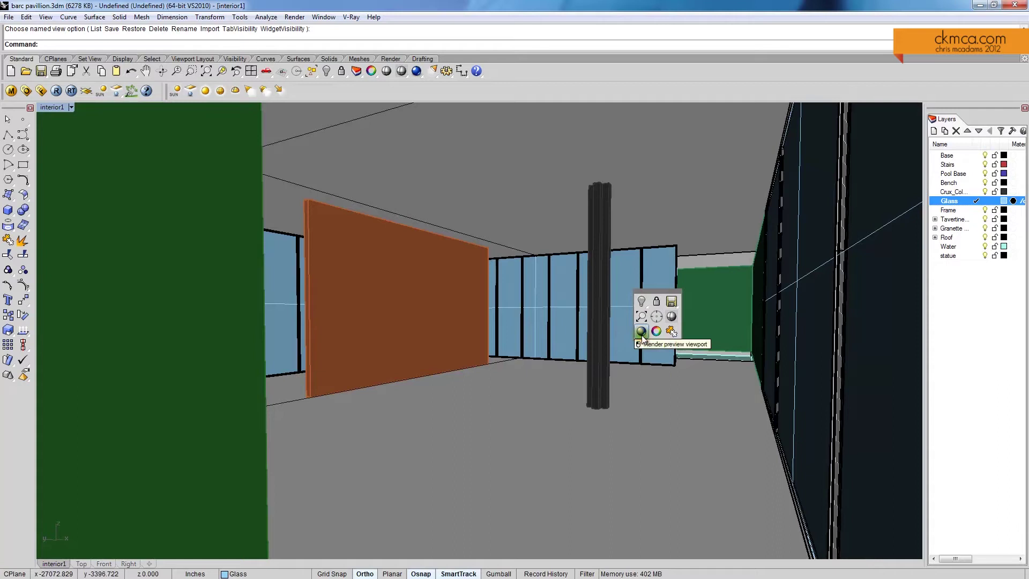
Switch the viewport to rendered display and frame the interior toward the glazing and statue, with the column in the foreground.
click(642, 333)
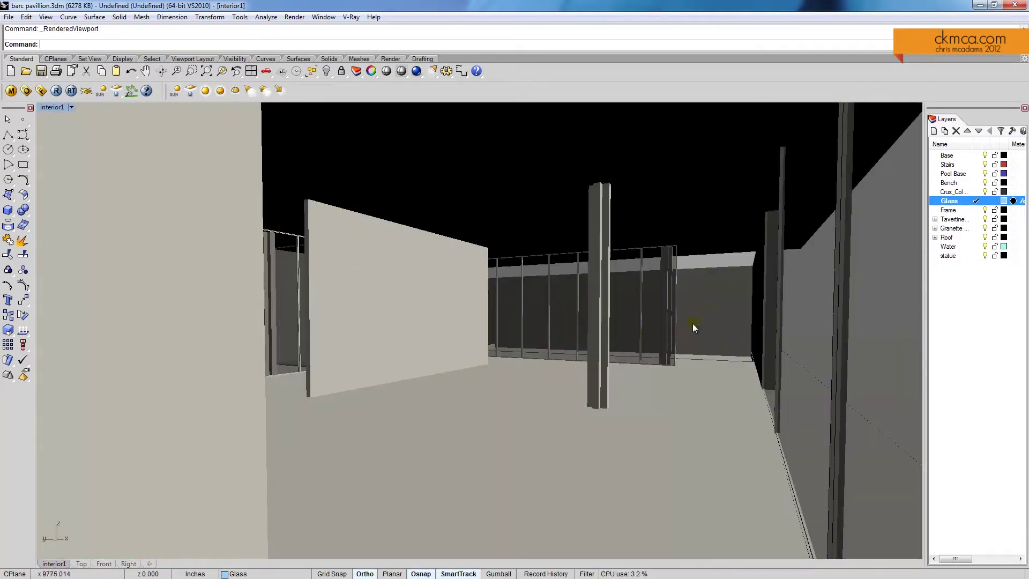
right_drag(619, 324, 528, 346)
scroll(596, 325, down, 2)
scroll(554, 338, up, 5)
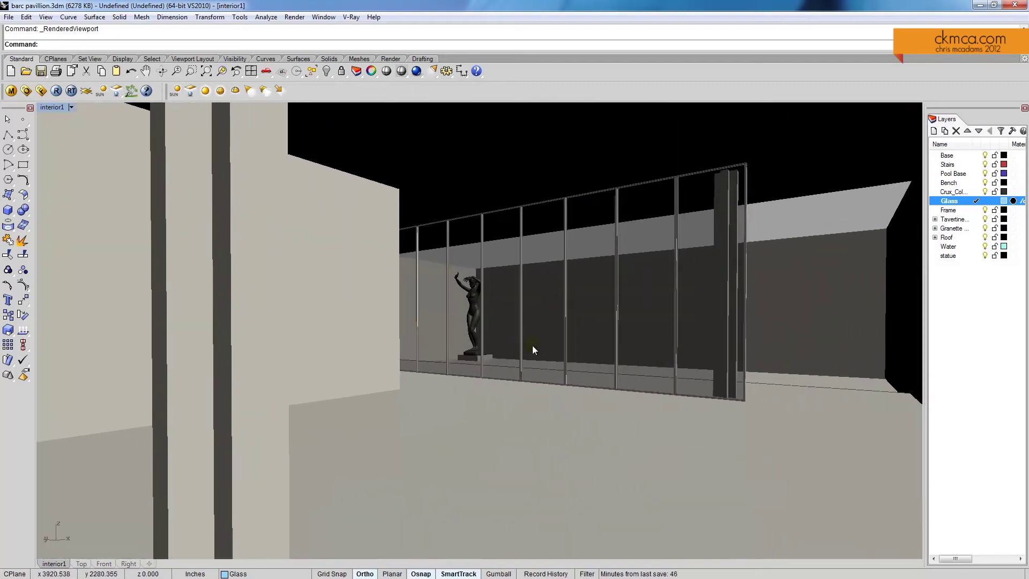
mouse_move(611, 327)
right_down()
mouse_move(599, 334)
mouse_move(590, 314)
mouse_move(602, 340)
mouse_move(607, 331)
right_up()
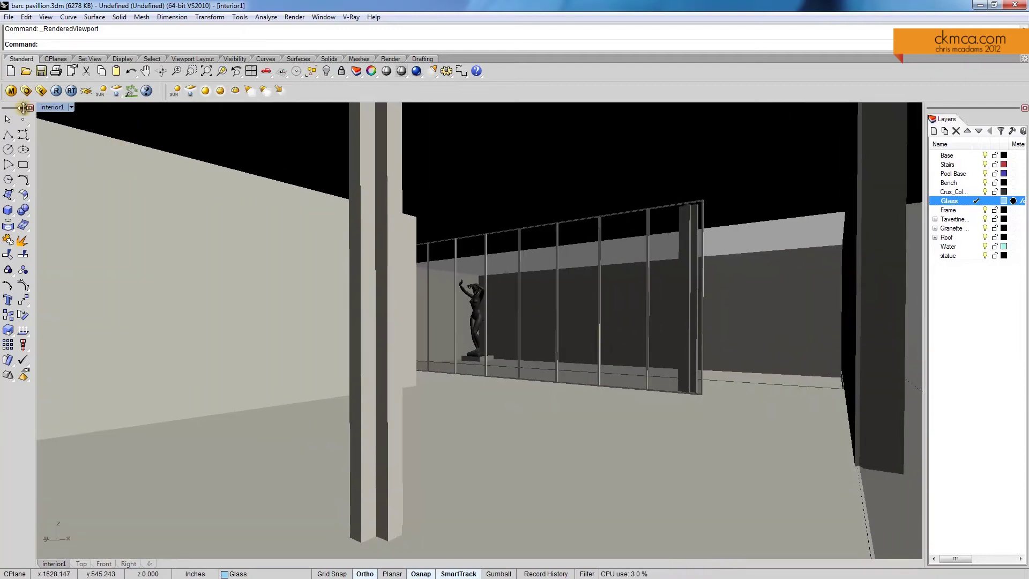
Render the statue view with V-Ray, examine the lighting around the statue, and close the rendered image.
click(56, 91)
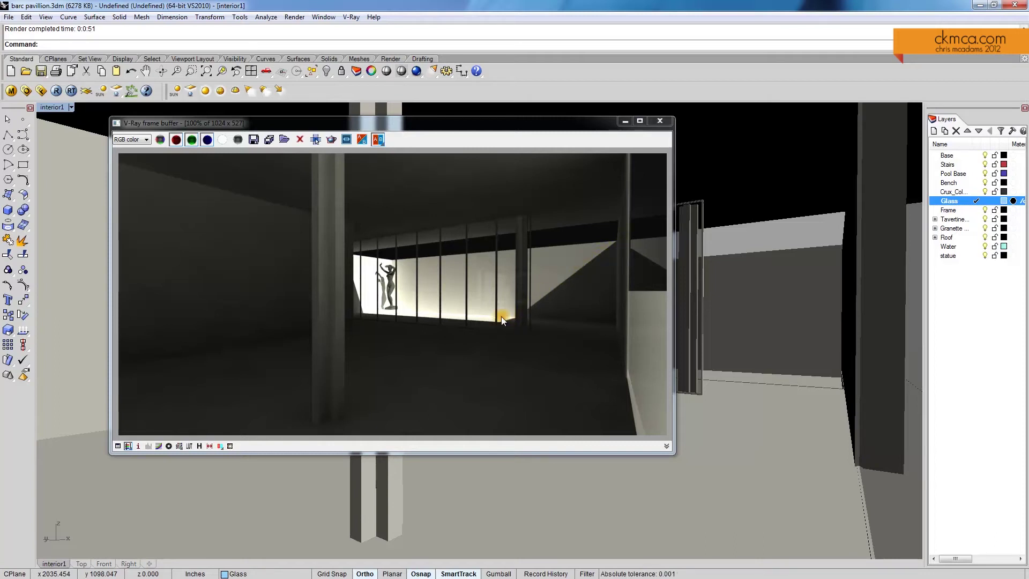
click(388, 272)
click(660, 121)
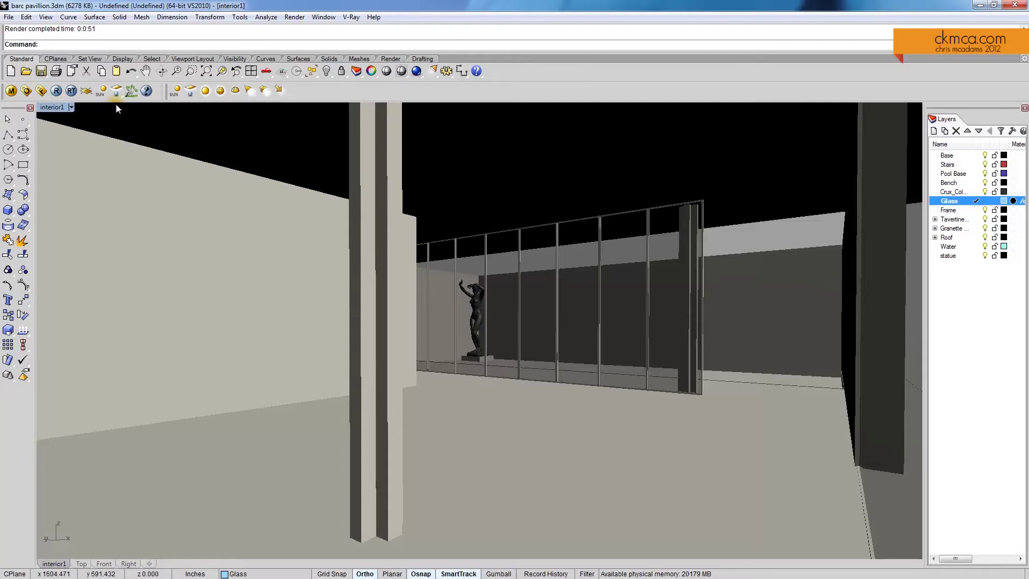
Return to an exterior view of the pavilion and switch the viewport to shaded display.
right_drag(643, 281, 605, 294)
scroll(645, 305, down, 5)
scroll(638, 303, down, 8)
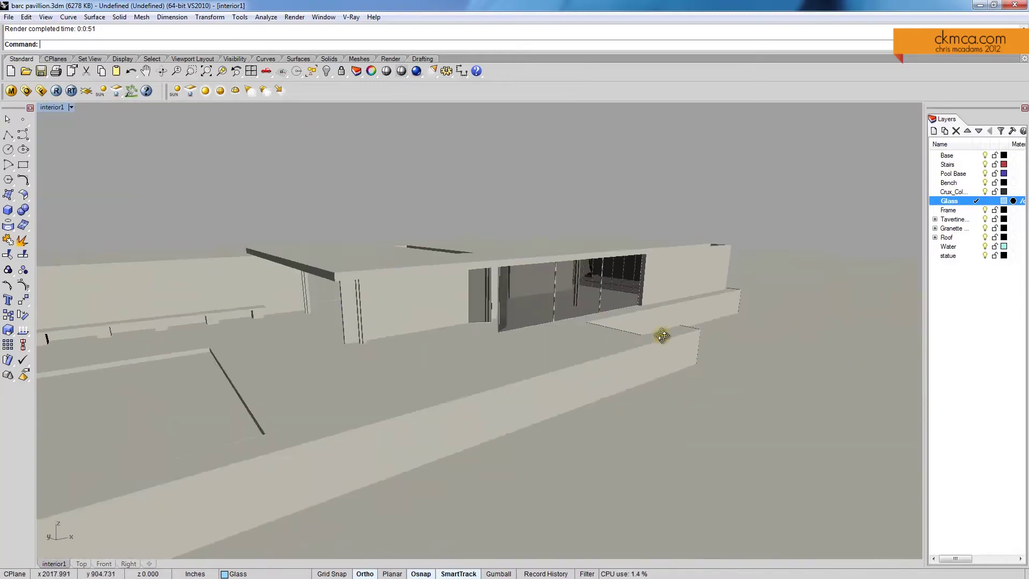
middle_click(661, 336)
click(687, 338)
scroll(622, 377, up, 3)
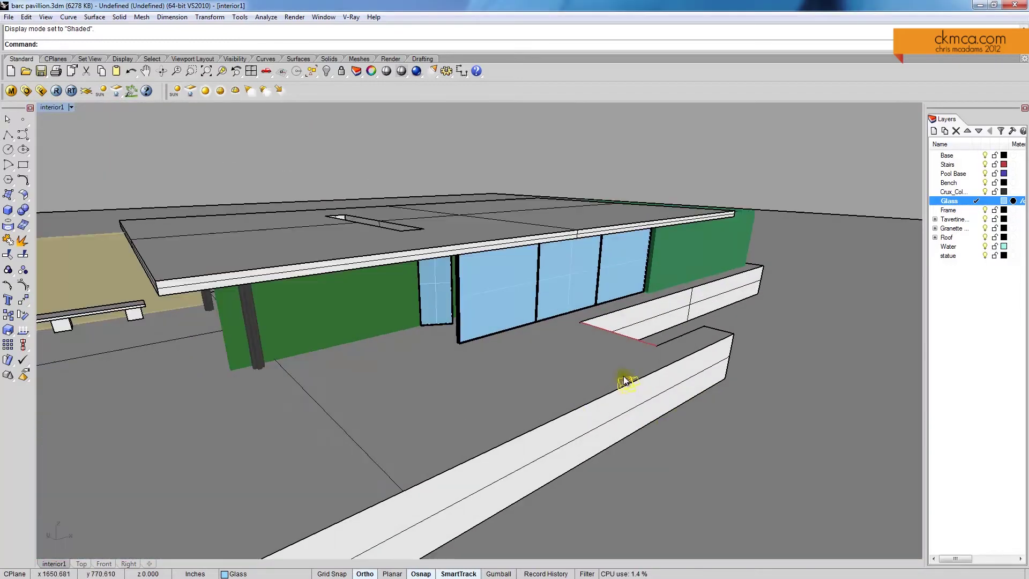
Select the sun light, dock its object properties above the layer list, and set the V-Ray sun size to 100.
click(646, 374)
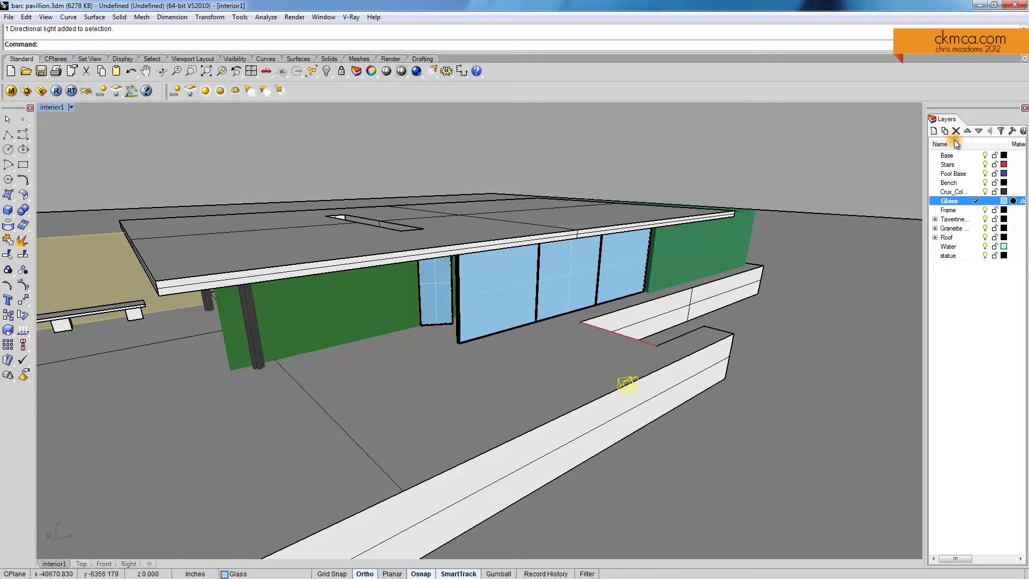
text(P)
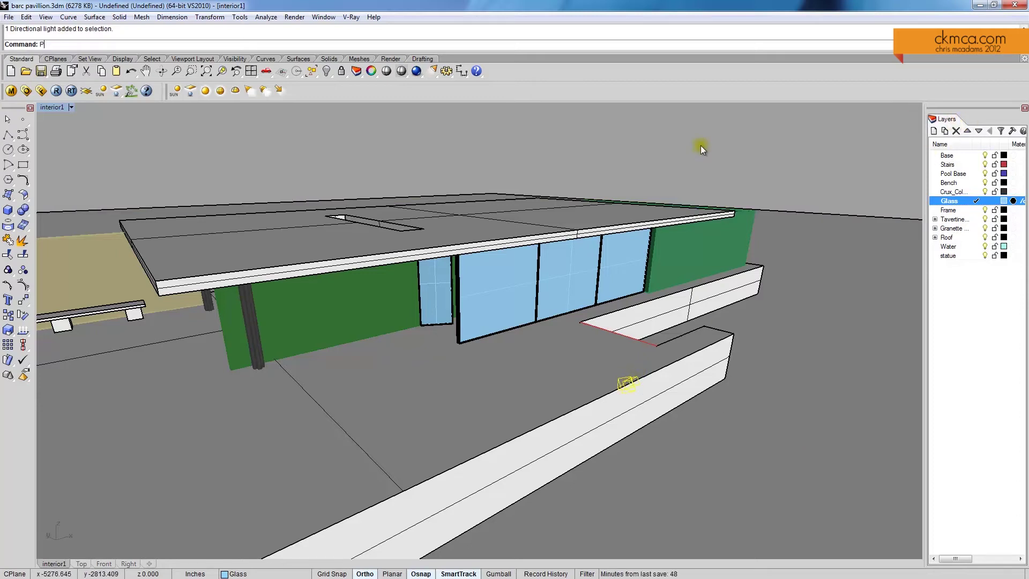
text(roperties)
key(Return)
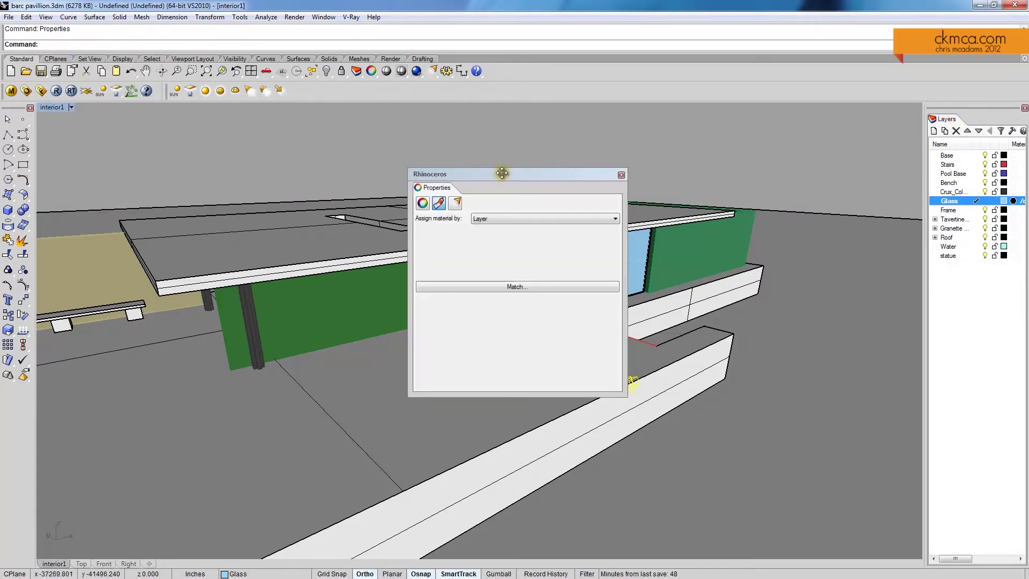
drag(502, 173, 966, 108)
click(969, 135)
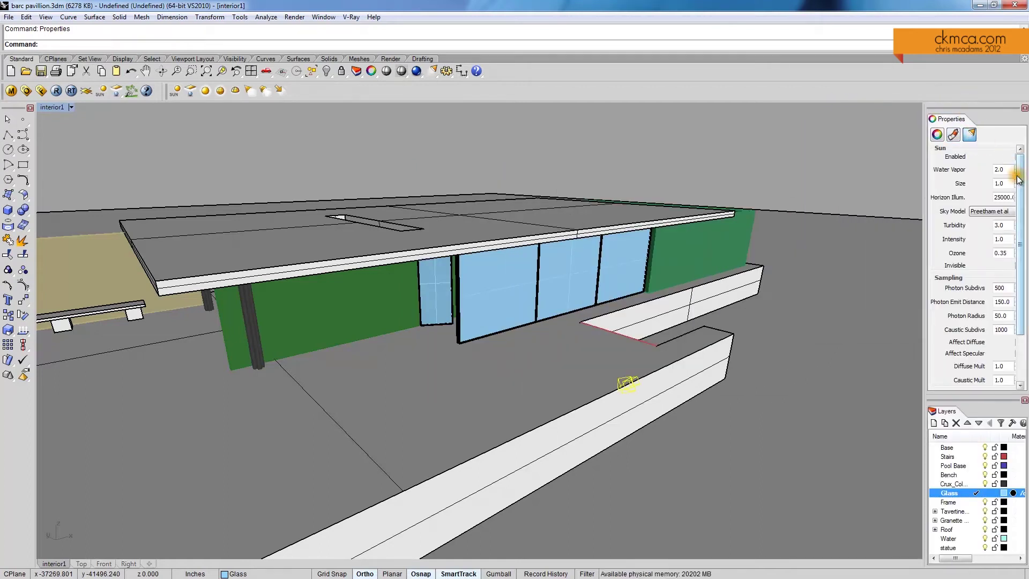
double_click(1000, 183)
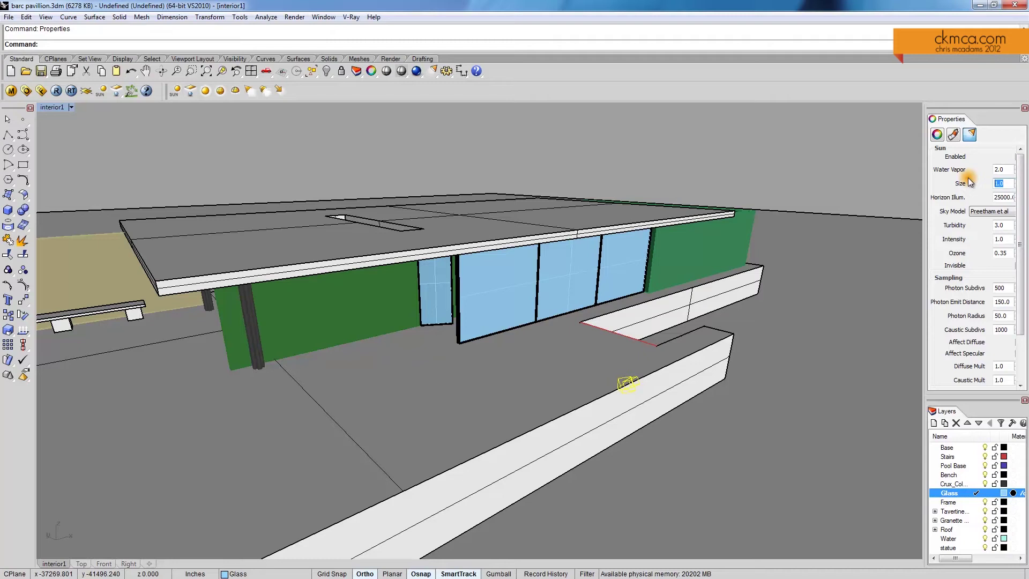
text(100)
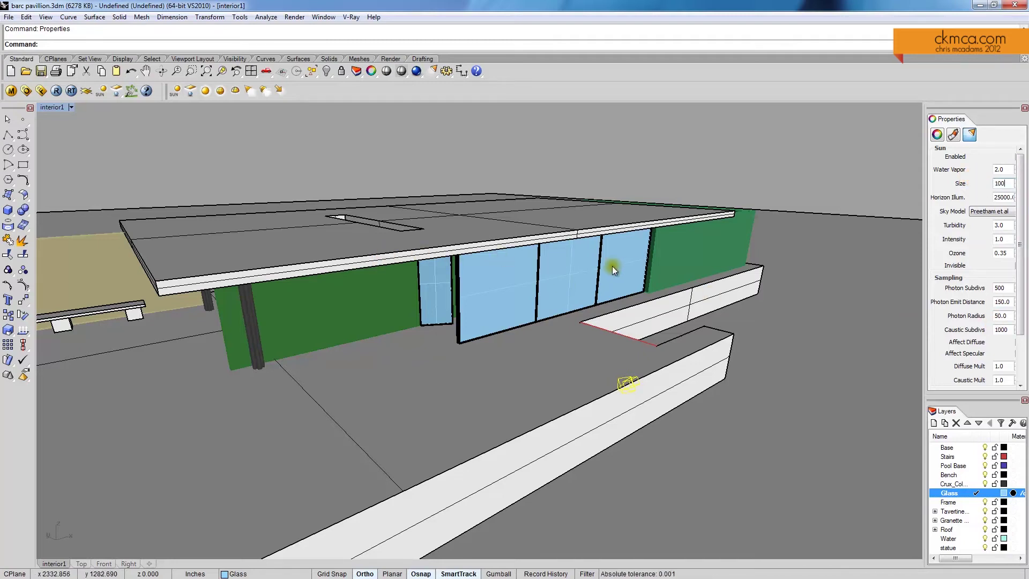
Set the refraction IOR of the clear_glass V-Ray material to 1.1 and refresh its preview.
right_drag(612, 266, 632, 300)
click(13, 92)
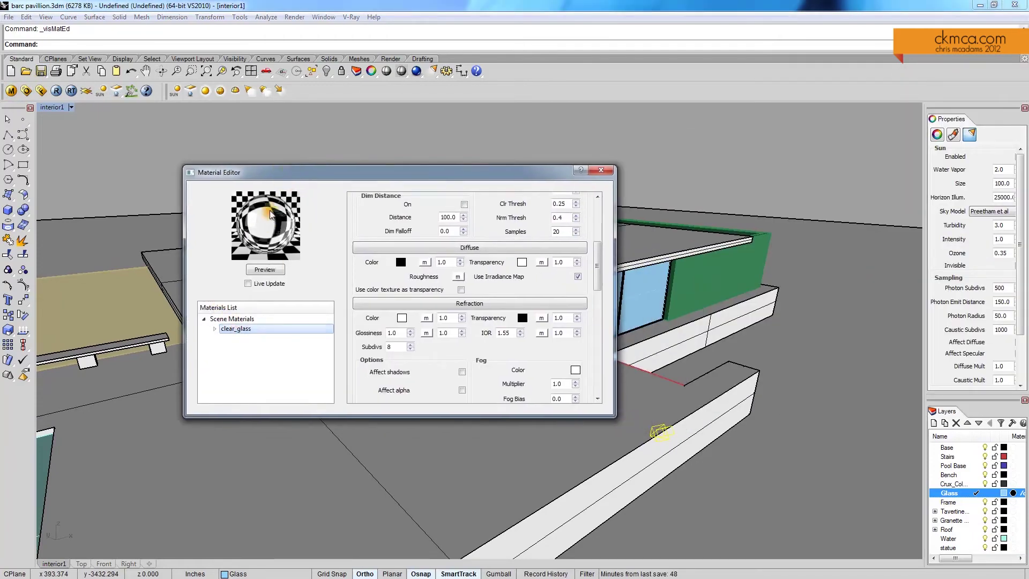
click(509, 333)
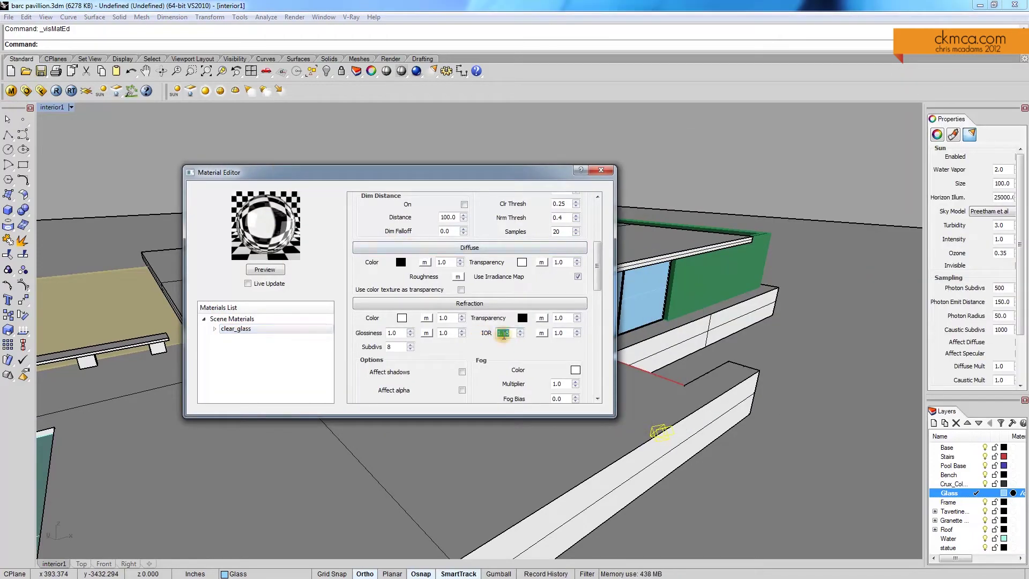
key(BackSpace)
key(BackSpace)
key(BackSpace)
text(.1)
click(273, 270)
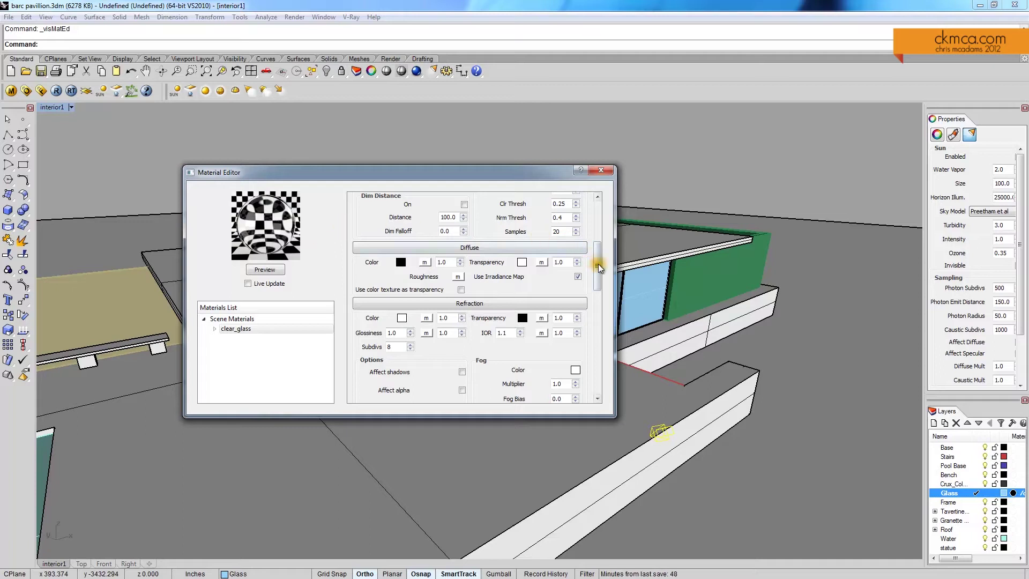
Set the clear_glass diffuse transparency colour to light gray, RGB 215, 215, 215.
drag(598, 264, 600, 250)
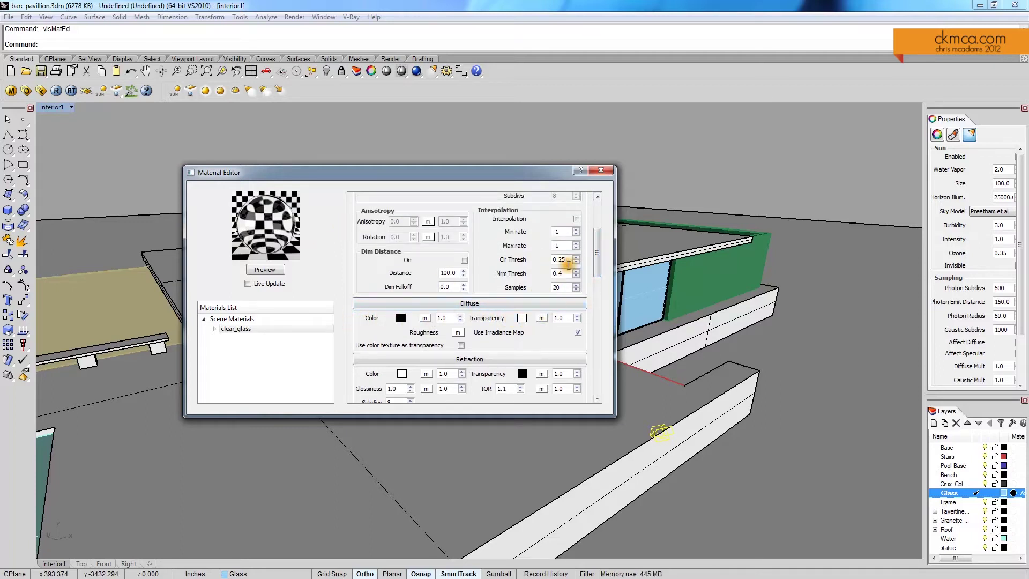
click(523, 318)
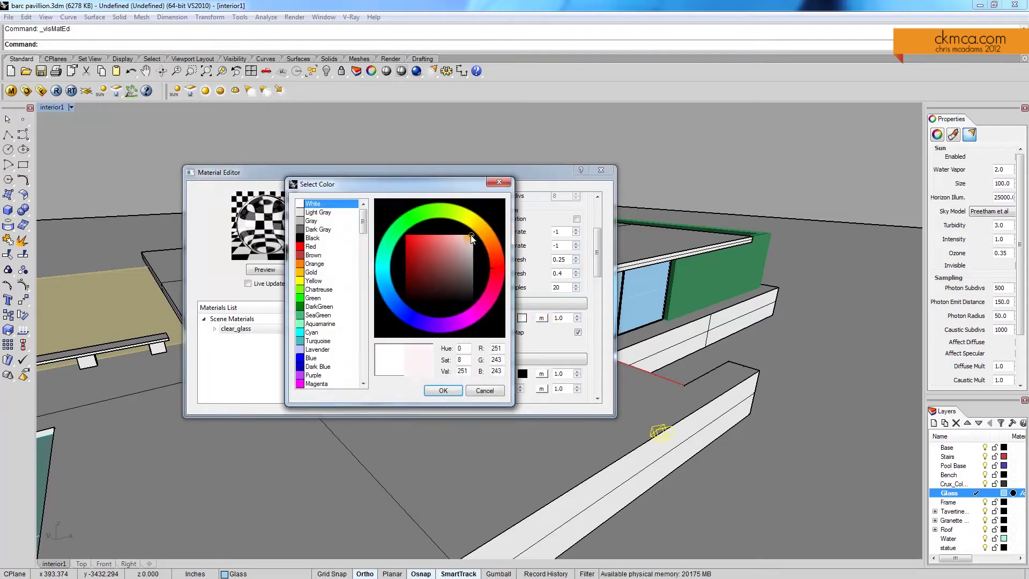
mouse_move(480, 239)
mouse_down()
mouse_move(486, 320)
mouse_move(499, 201)
mouse_move(513, 248)
mouse_up()
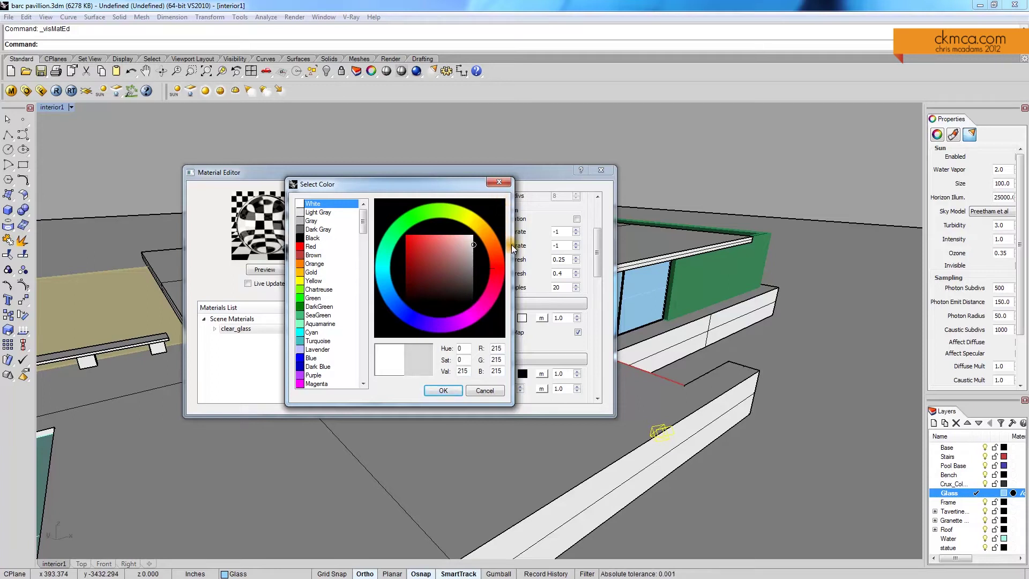
click(444, 390)
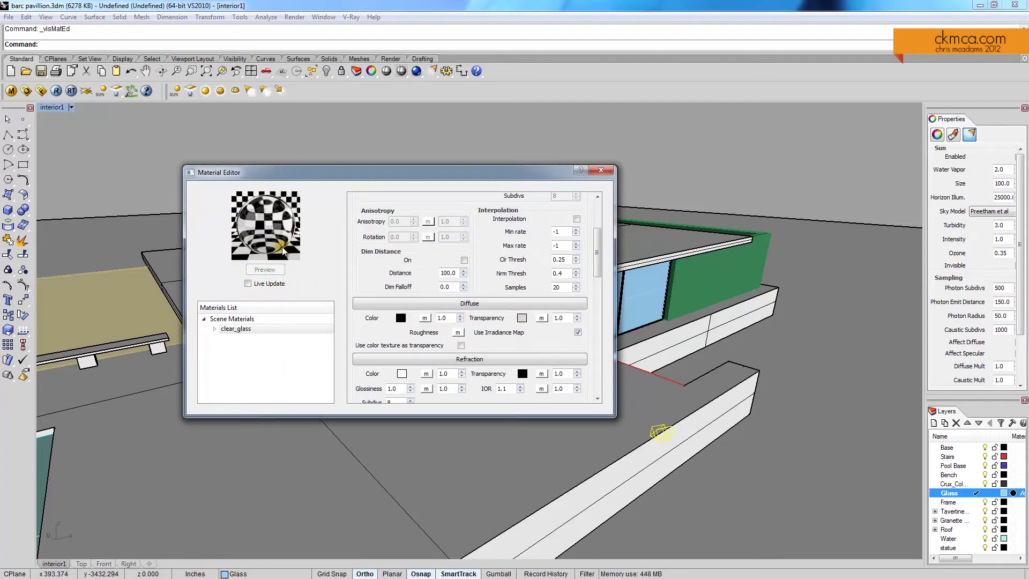
Set the clear_glass refraction transparency colour to dark gray, RGB 47, 47, 47, and refresh the preview.
drag(598, 254, 597, 285)
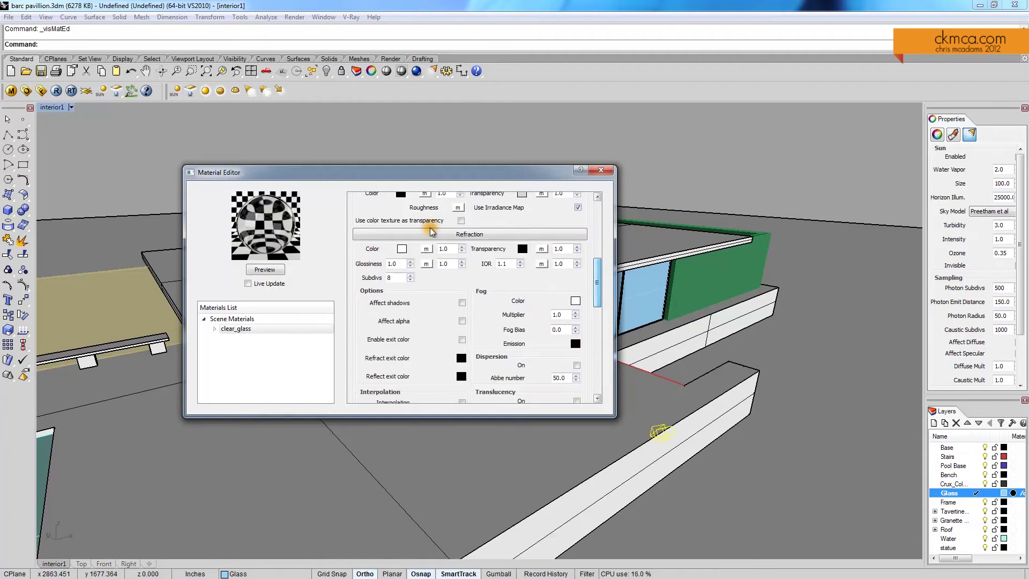
click(522, 249)
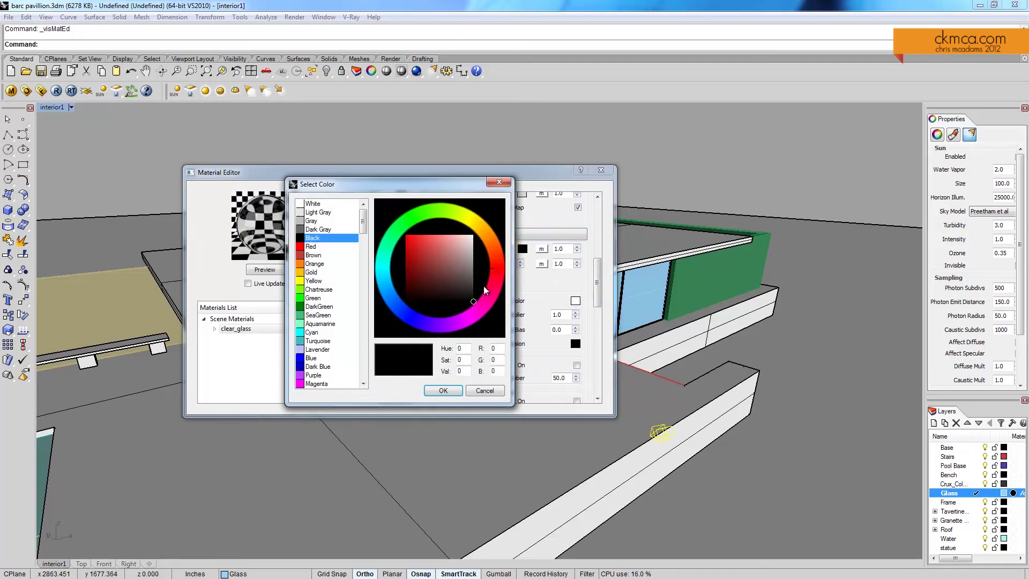
drag(467, 185, 395, 194)
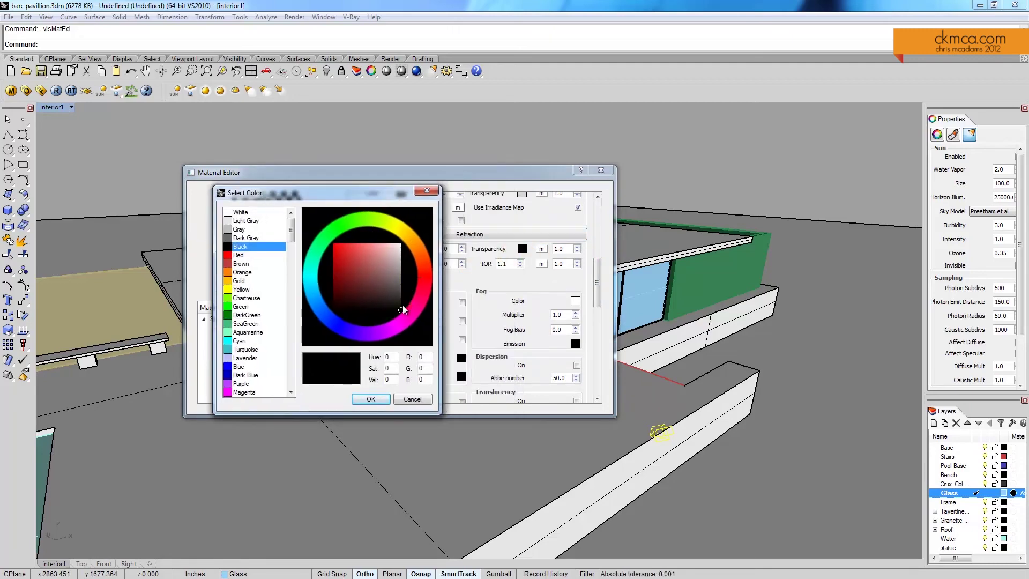
drag(403, 309, 401, 297)
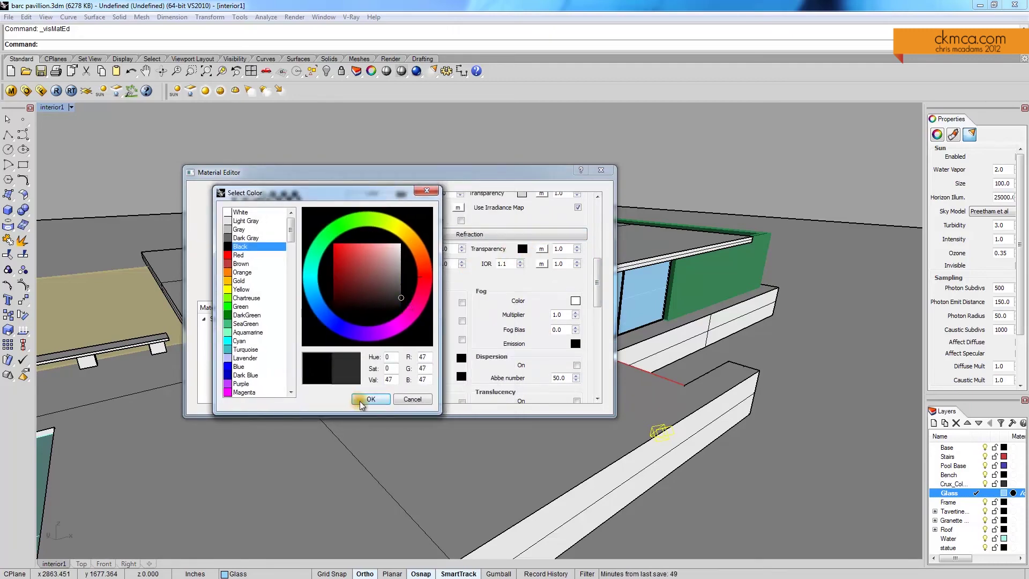
click(360, 401)
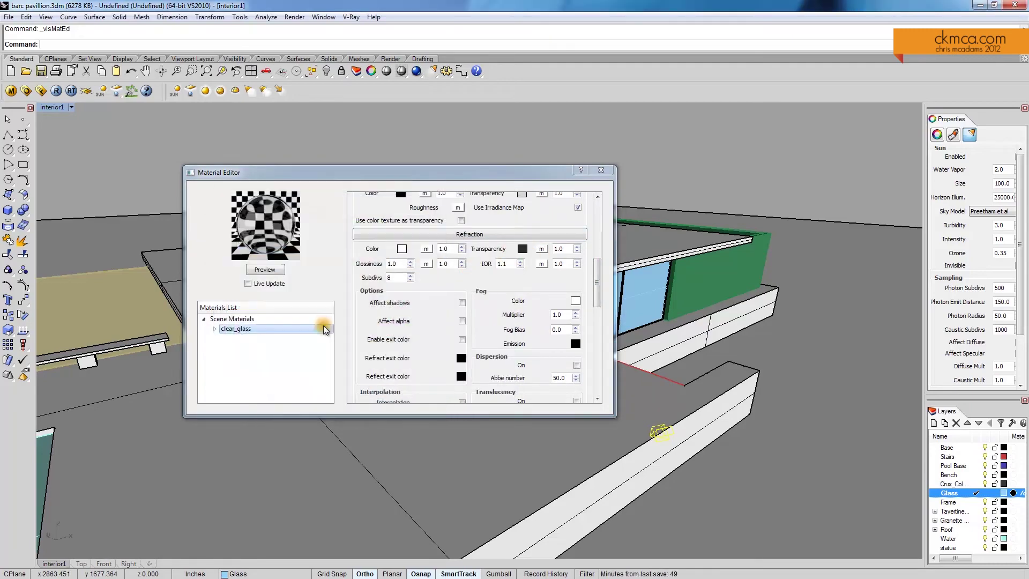
click(259, 272)
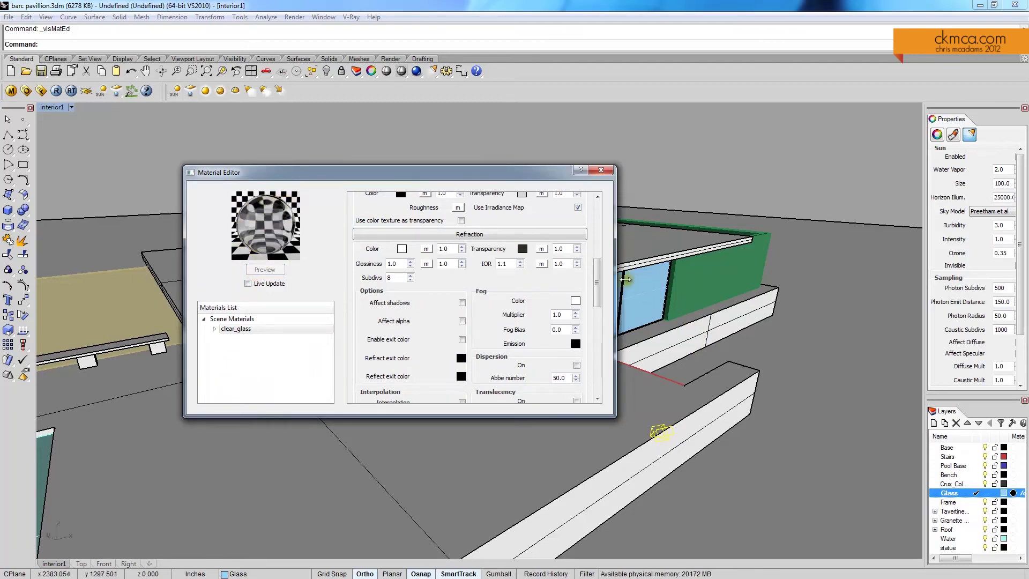
Set the clear_glass diffuse colour to pale green, RGB 216, 235, 224, refresh the preview and close the material editor.
drag(598, 284, 600, 259)
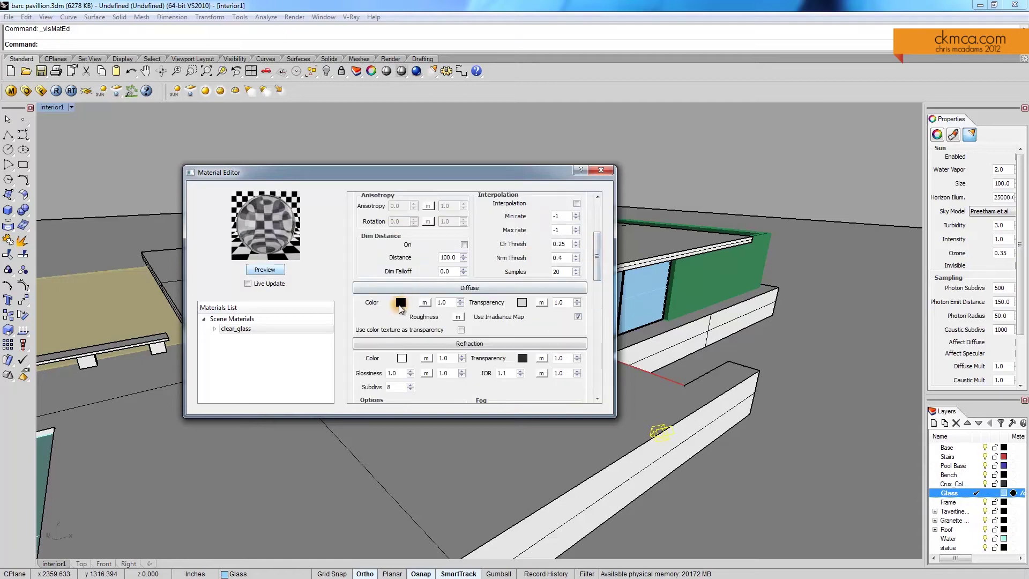
click(401, 303)
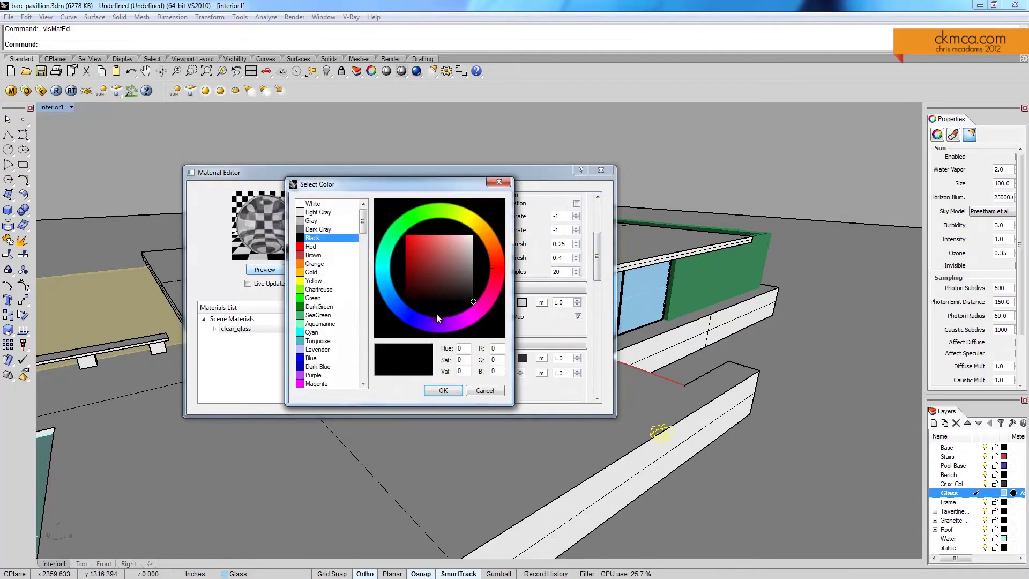
click(396, 236)
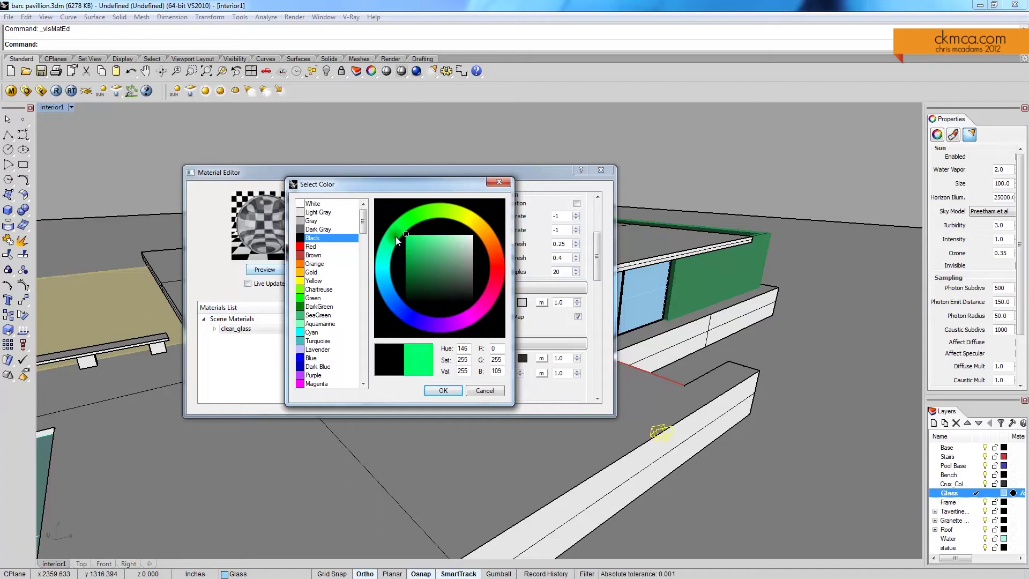
mouse_move(418, 238)
mouse_down()
mouse_move(440, 238)
mouse_move(386, 263)
mouse_up()
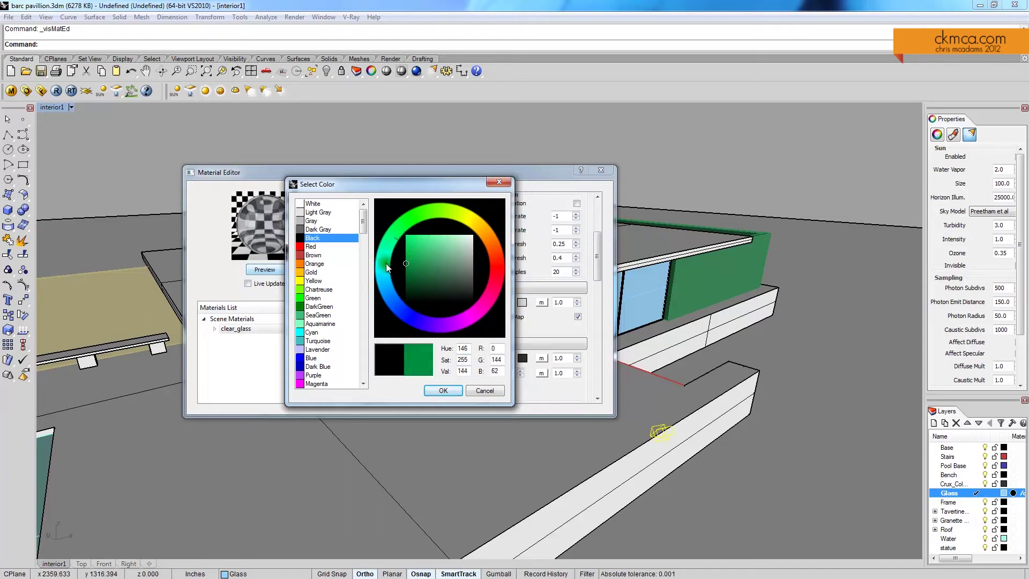
drag(449, 251, 467, 239)
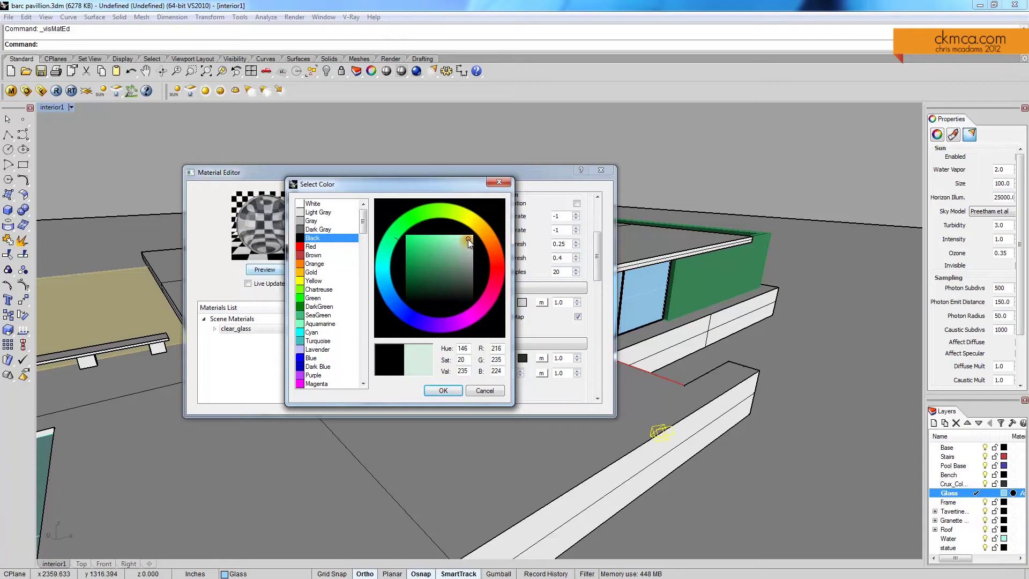
click(443, 390)
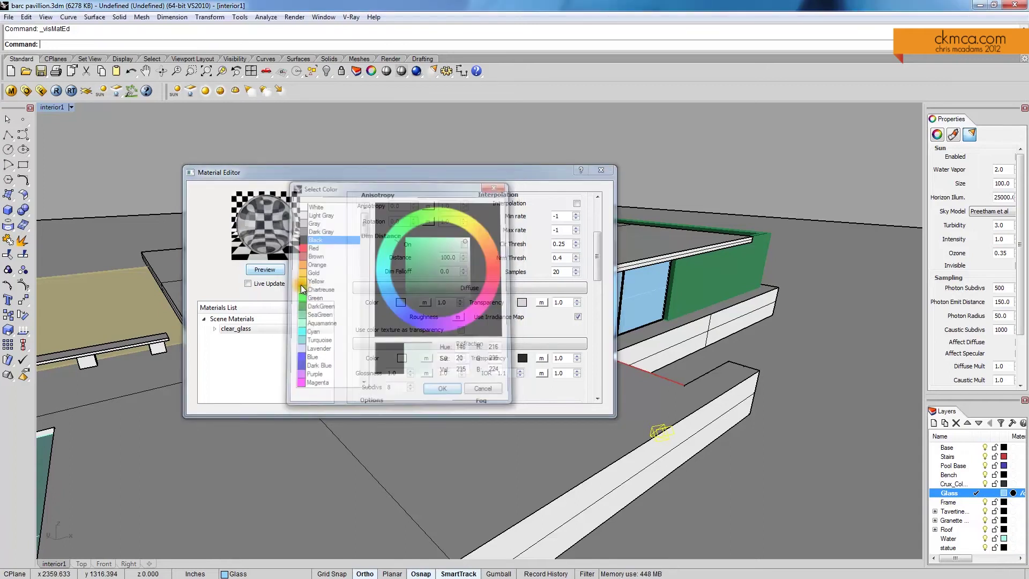
click(255, 268)
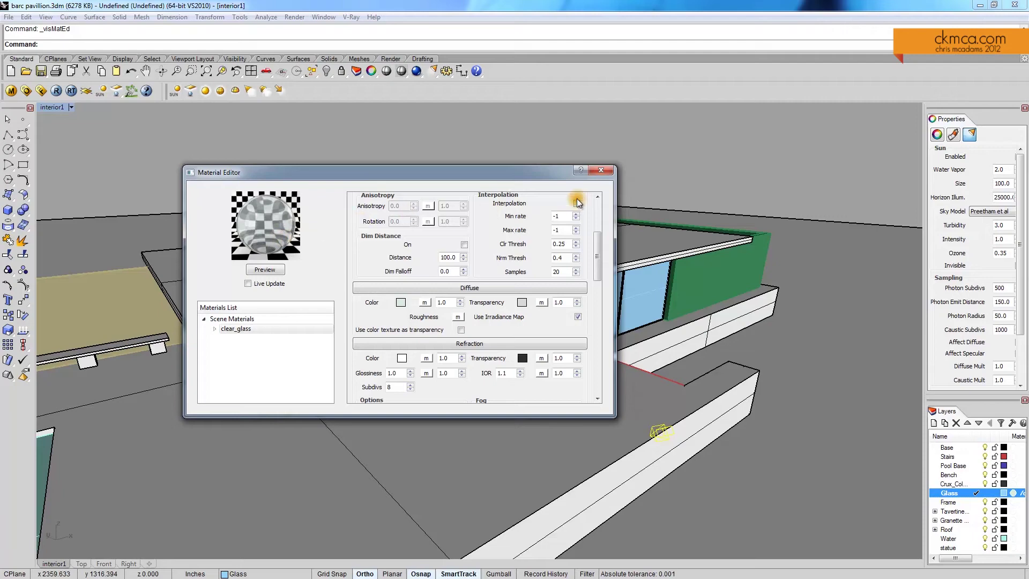
click(601, 170)
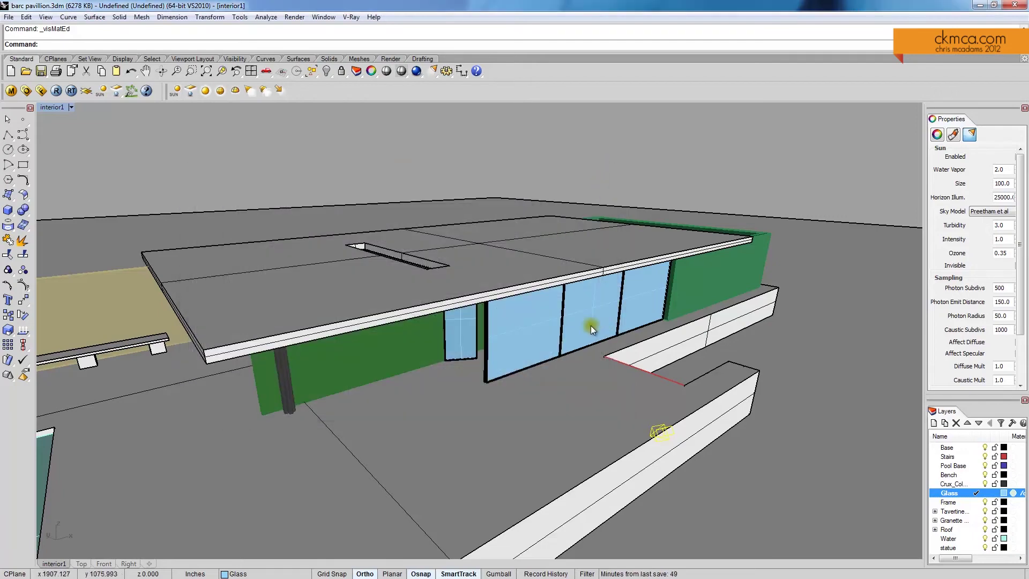
Frame the glazed facade up close from outside, render it with V-Ray, and close the rendered image.
right_drag(591, 326, 529, 319)
scroll(534, 316, up, 4)
scroll(554, 312, up, 4)
scroll(552, 314, down, 4)
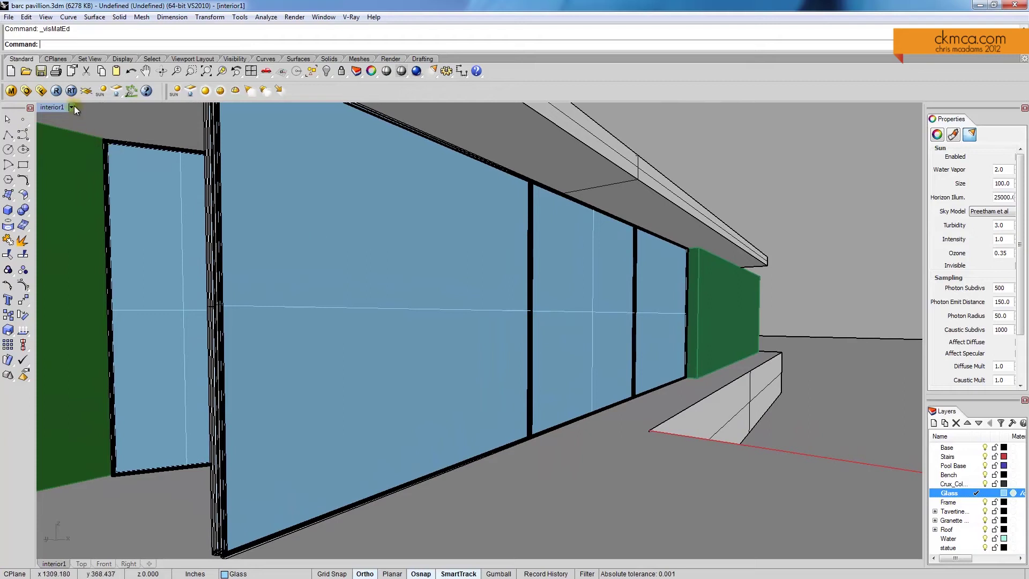
click(56, 91)
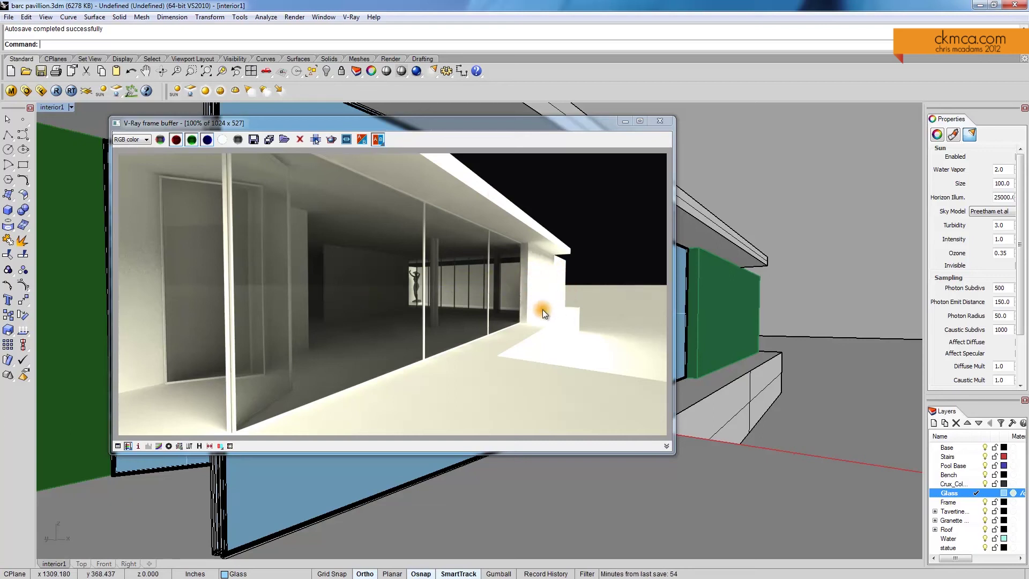
click(660, 122)
Examine the pavilion's exterior from several angles, including the pool, bench wall, roof opening and statue court.
right_drag(664, 193, 687, 231)
scroll(363, 360, down, 5)
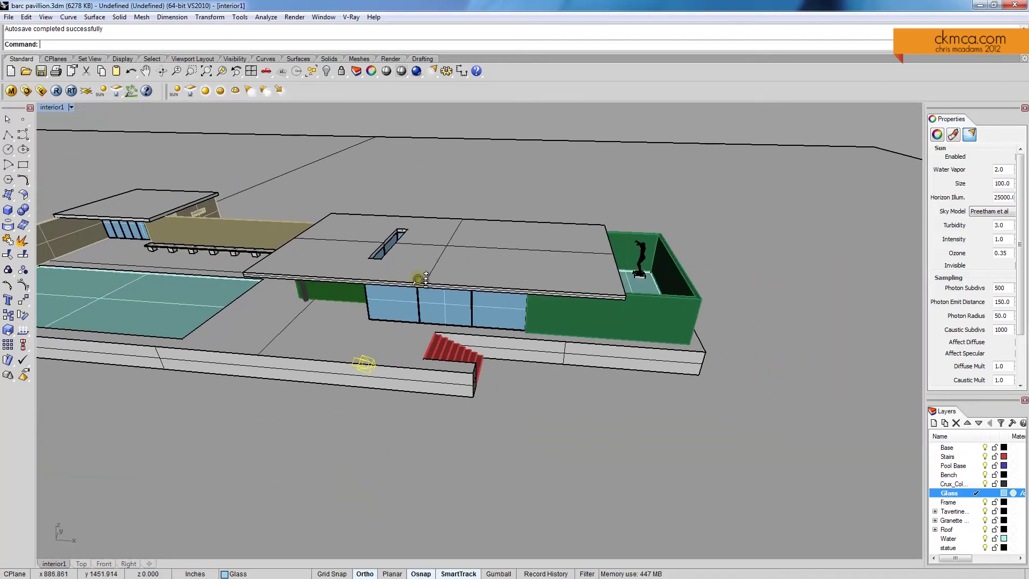
scroll(358, 378, up, 6)
right_drag(358, 377, 317, 278)
scroll(316, 276, up, 5)
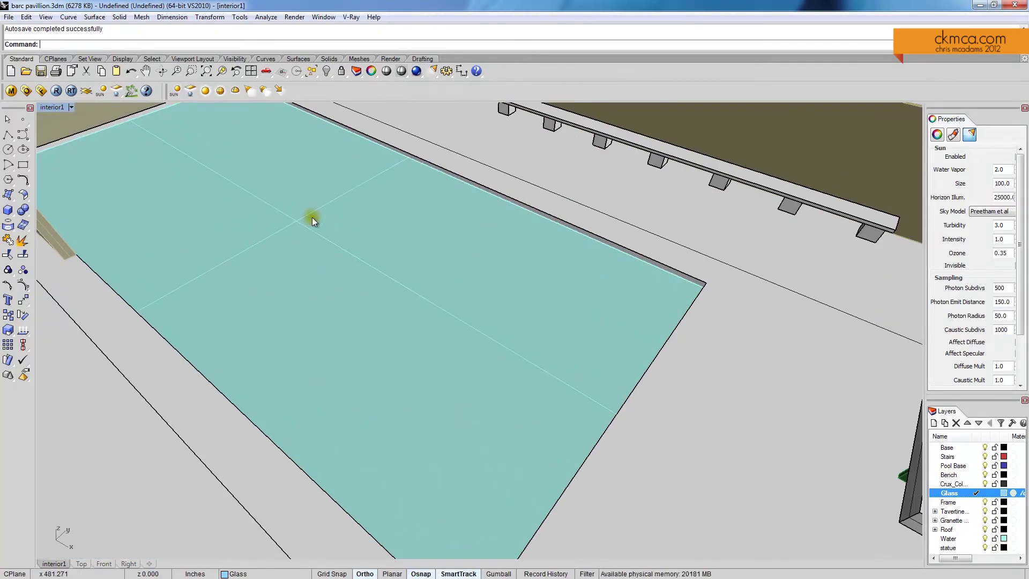
shift+right_drag(312, 217, 405, 274)
scroll(392, 281, down, 7)
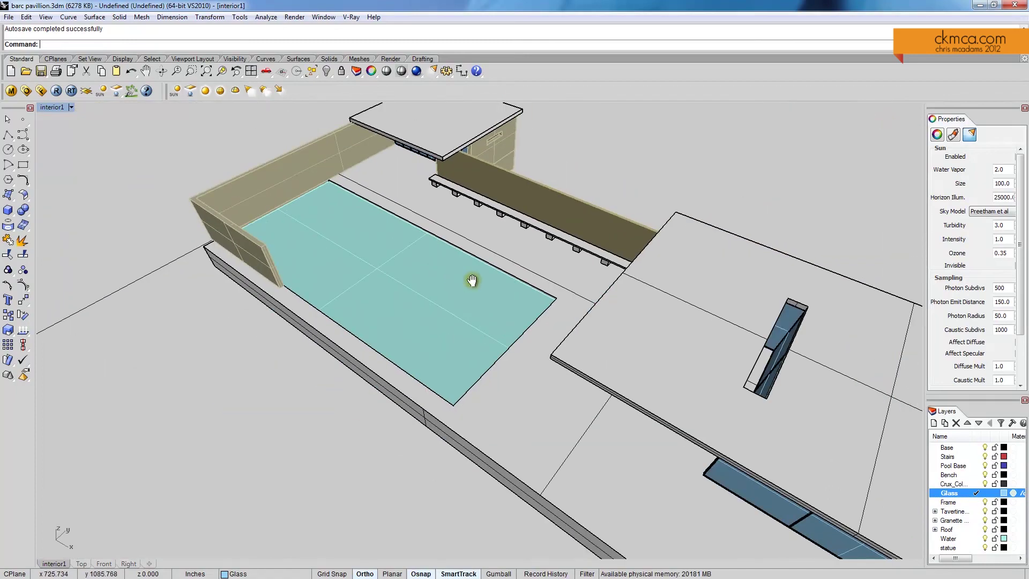
scroll(394, 314, up, 5)
shift+right_drag(473, 280, 497, 273)
scroll(559, 276, down, 5)
shift+right_drag(559, 276, 386, 249)
scroll(490, 300, up, 5)
mouse_move(490, 300)
right_down()
mouse_move(606, 263)
mouse_move(500, 294)
right_up()
scroll(564, 287, down, 7)
scroll(512, 287, up, 4)
right_drag(650, 302, 543, 301)
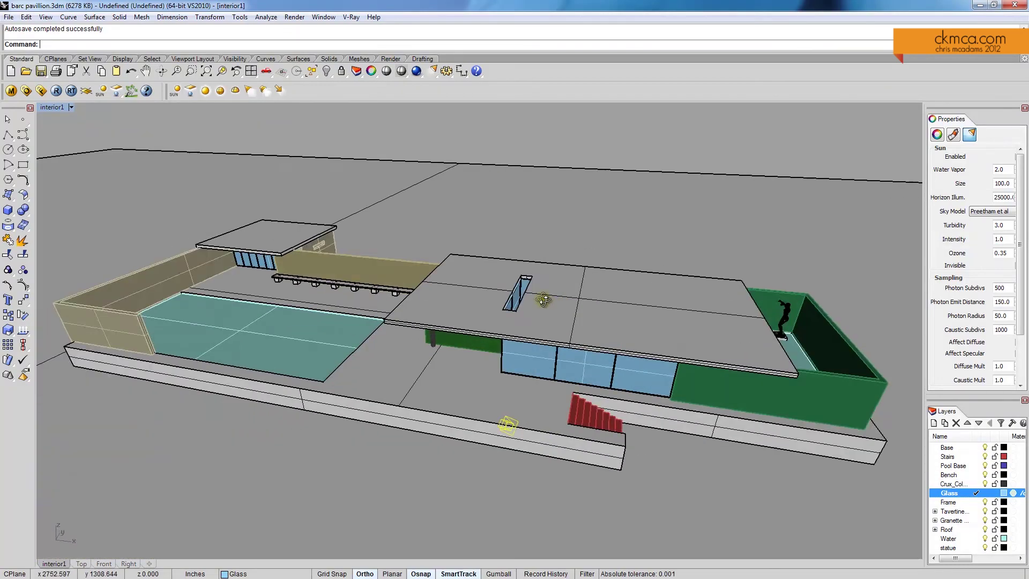
Move the view in close to the front wall and reopen the last V-Ray rendered image.
shift+right_drag(761, 334, 579, 341)
scroll(483, 362, up, 7)
right_drag(442, 383, 516, 350)
scroll(468, 355, up, 2)
click(40, 91)
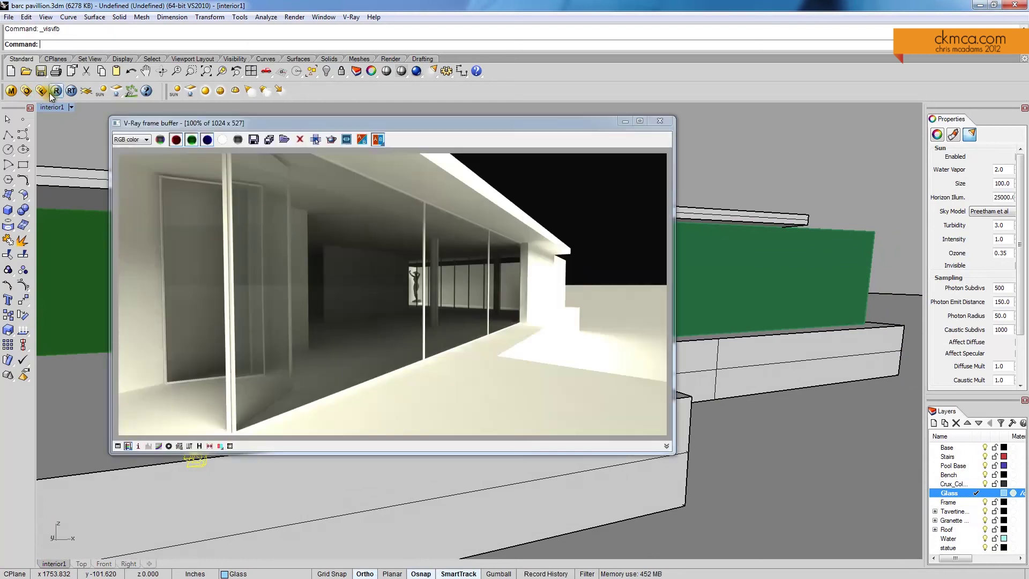